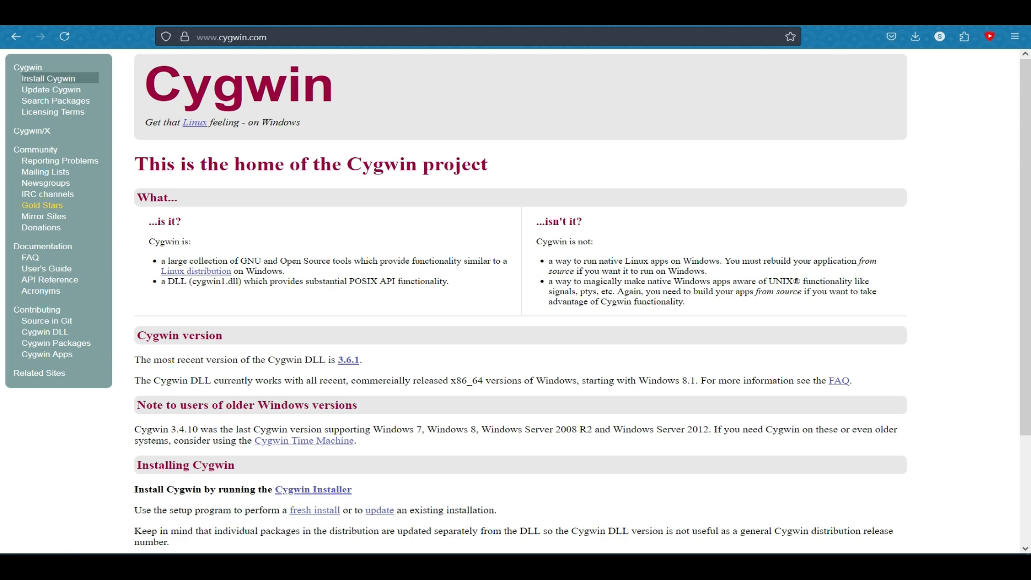
# Download setup-x86_64.exe from the Cygwin install page and run it, allowing it past the SmartScreen warning
pyautogui.click(49, 78)
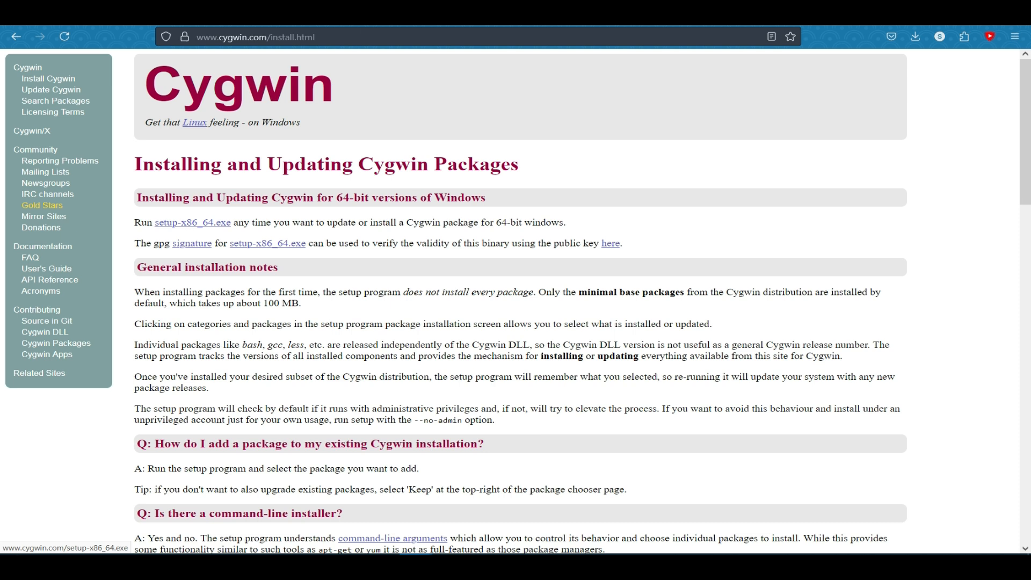
pyautogui.click(193, 222)
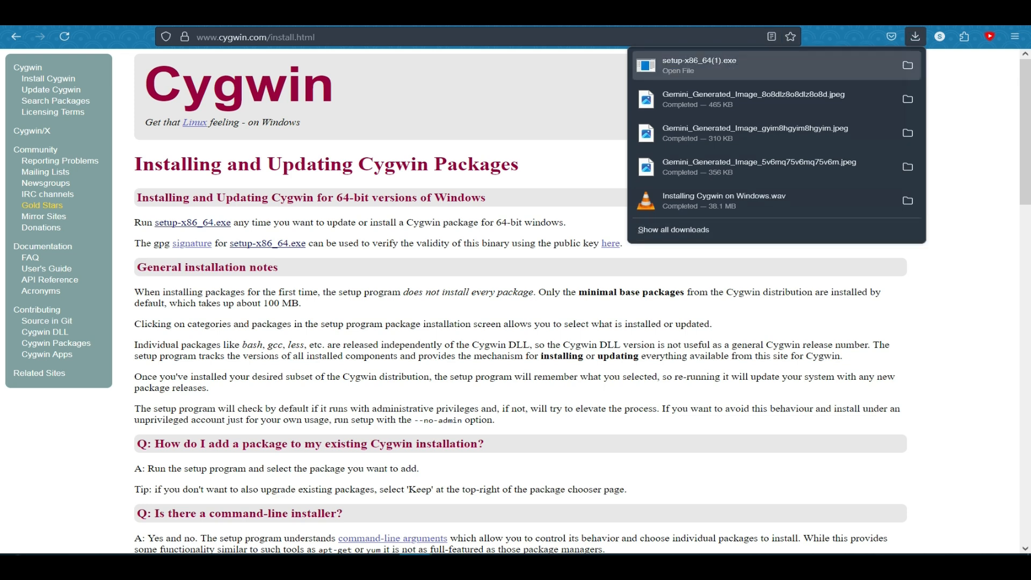
pyautogui.click(768, 65)
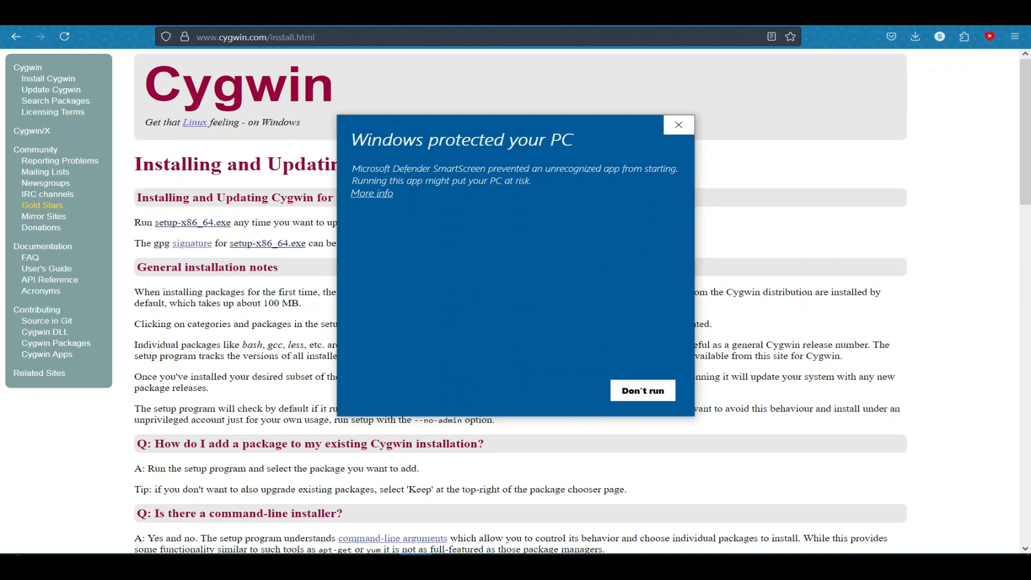
pyautogui.click(372, 193)
pyautogui.click(559, 391)
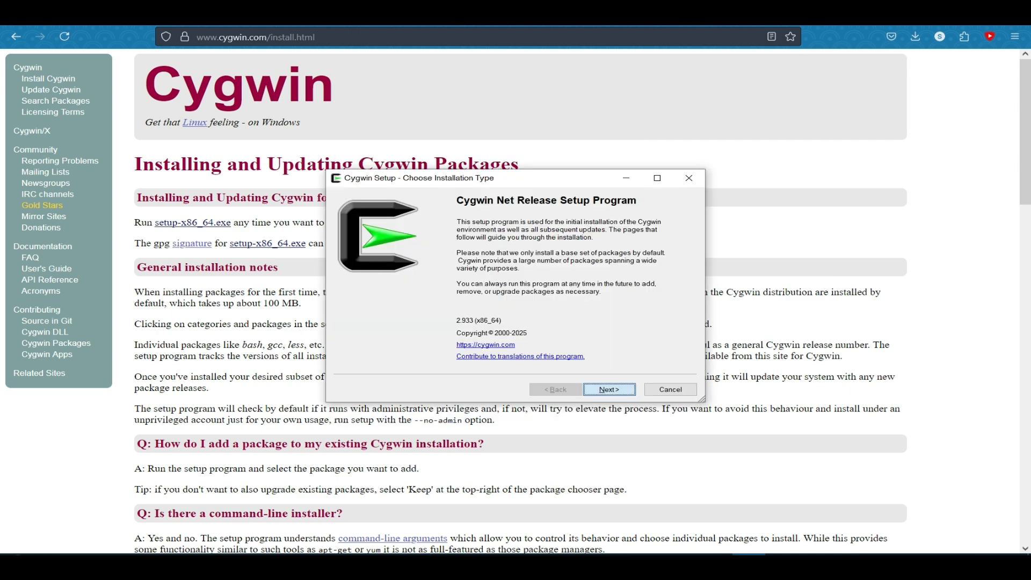
# Configure an Internet install for all users with C:\cygwin64 as both root and local package directory, using system proxy settings
pyautogui.click(609, 389)
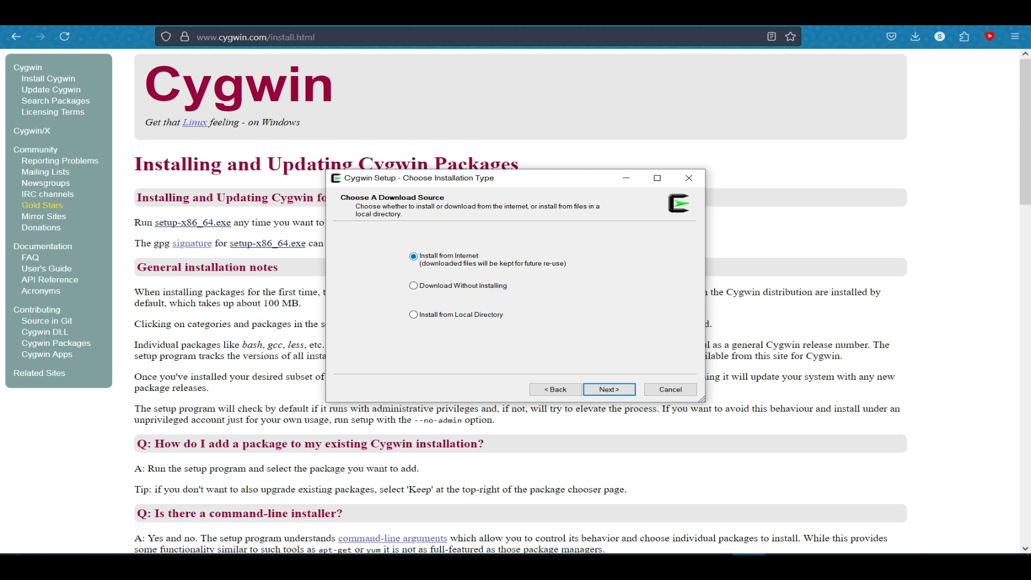
pyautogui.press('Return')
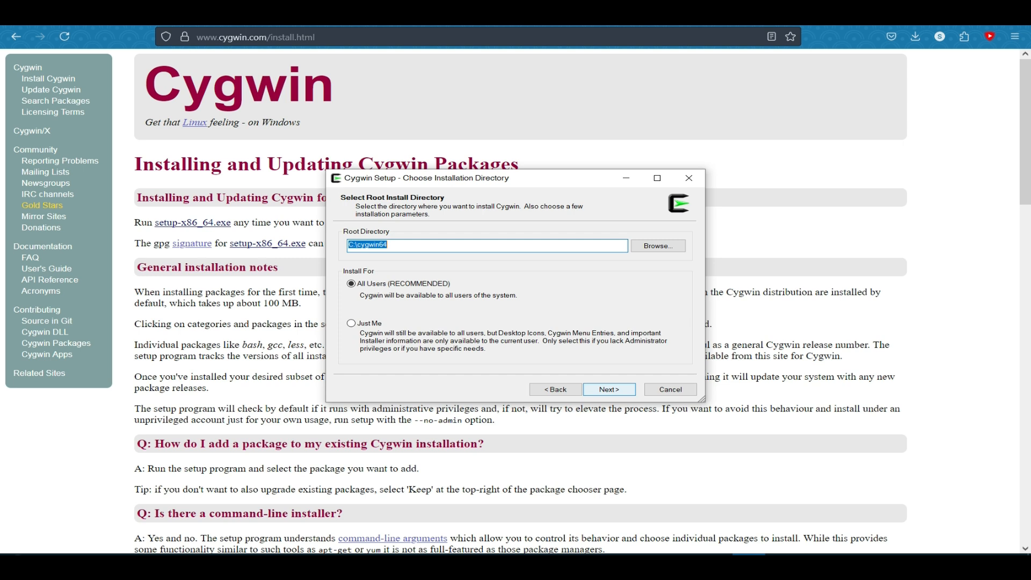
pyautogui.press('Return')
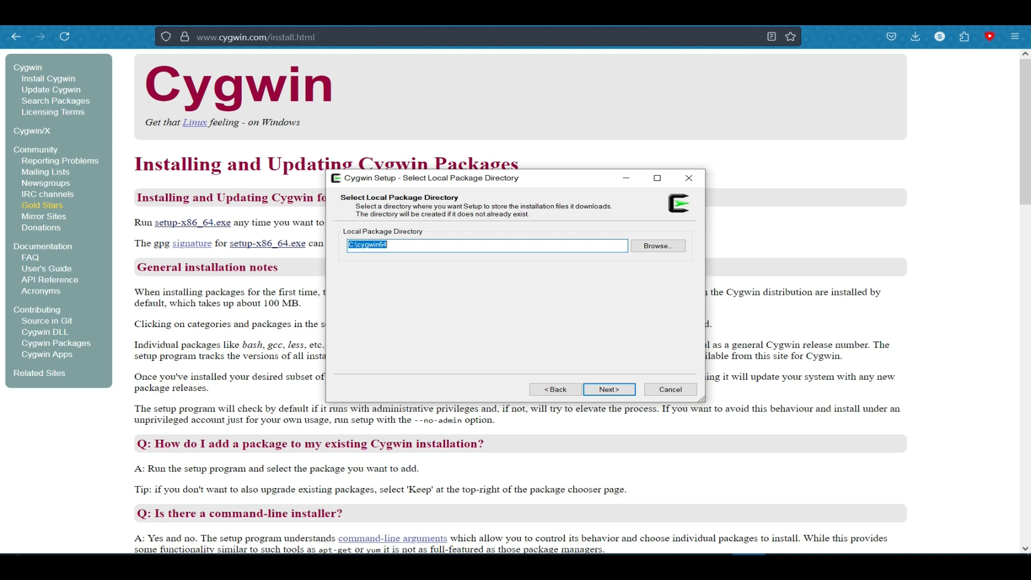
pyautogui.click(395, 246)
pyautogui.press('Return')
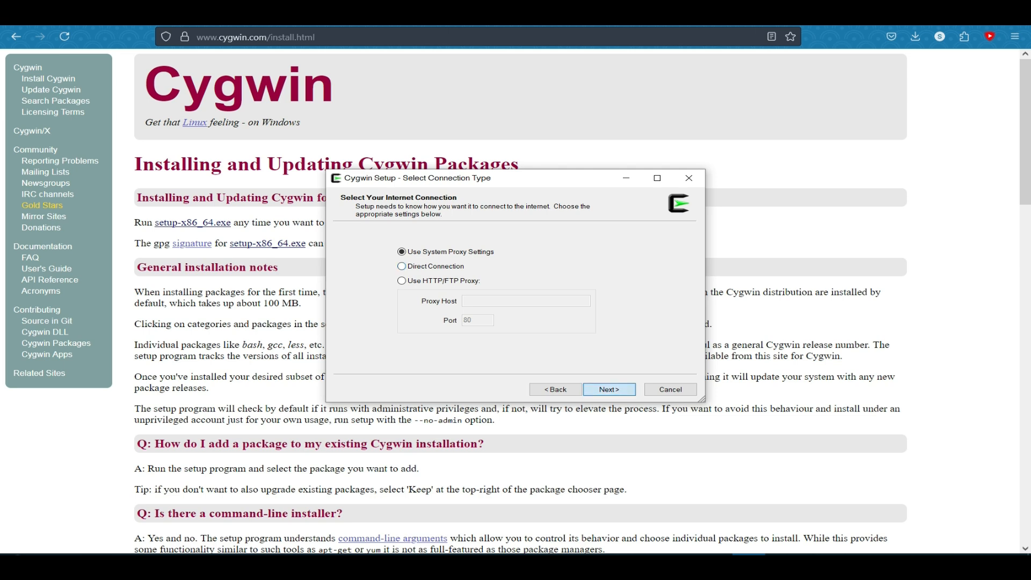
pyautogui.click(609, 389)
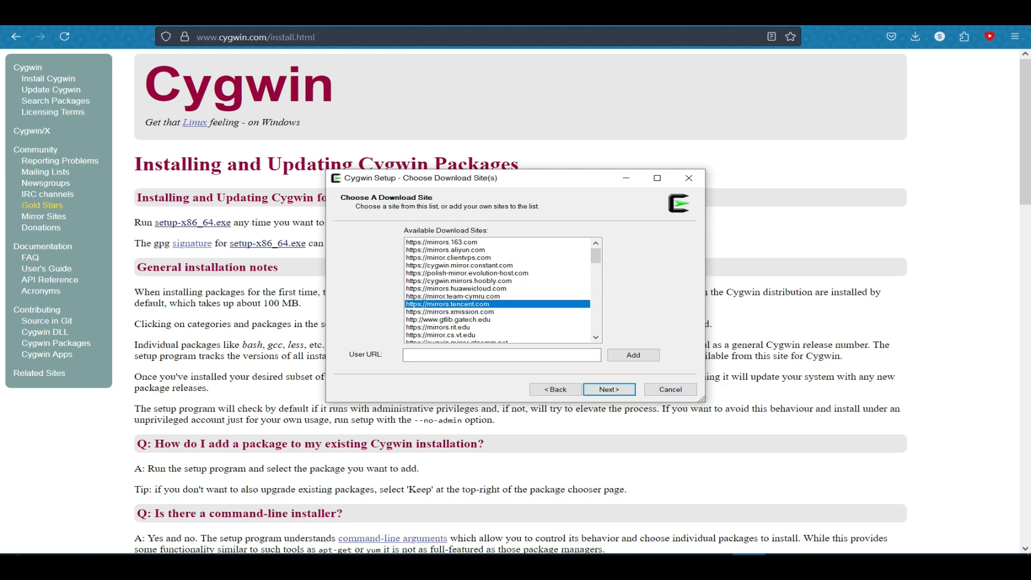
pyautogui.scroll(-2, 497, 290)
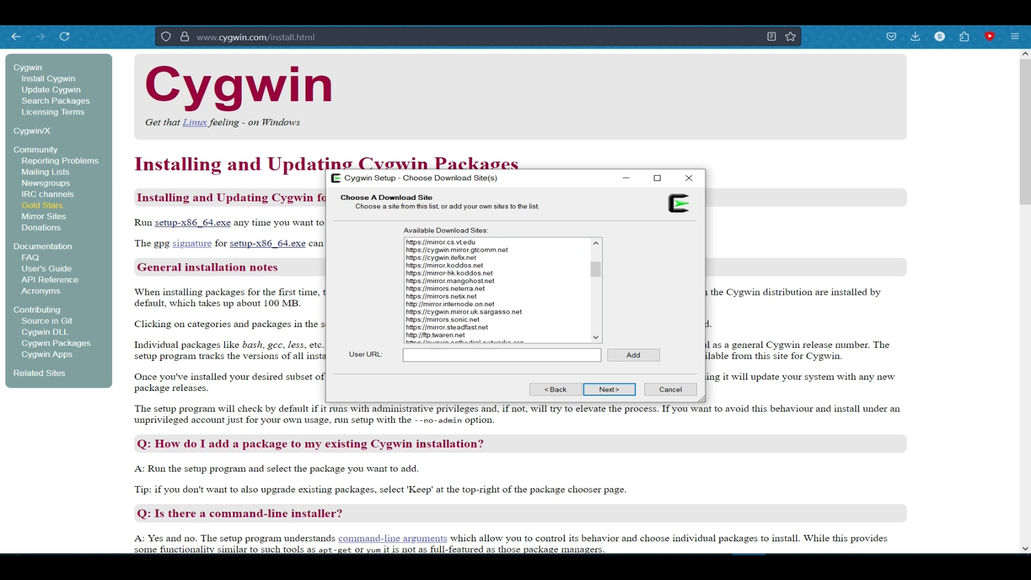
pyautogui.click(451, 289)
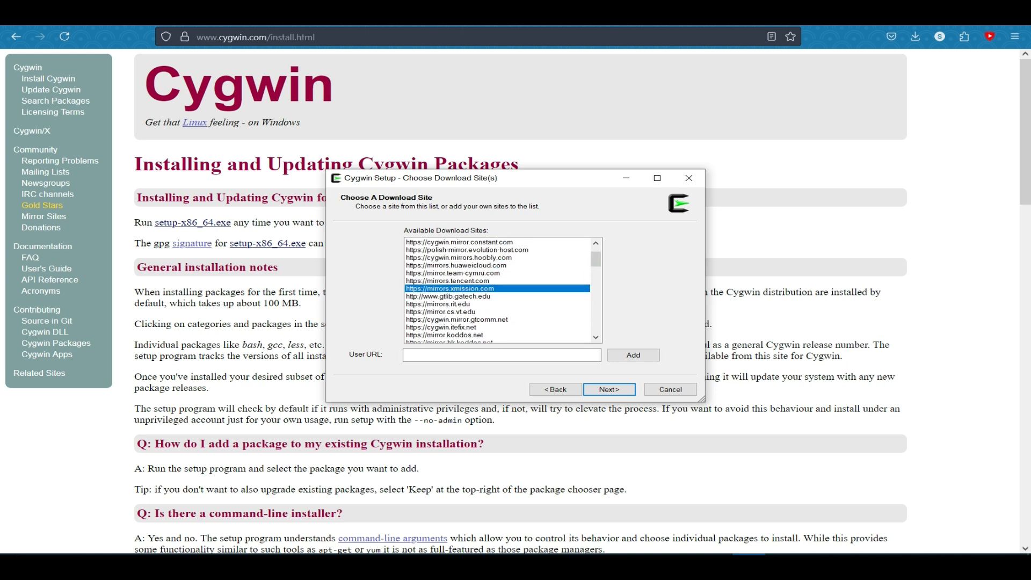
pyautogui.click(448, 281)
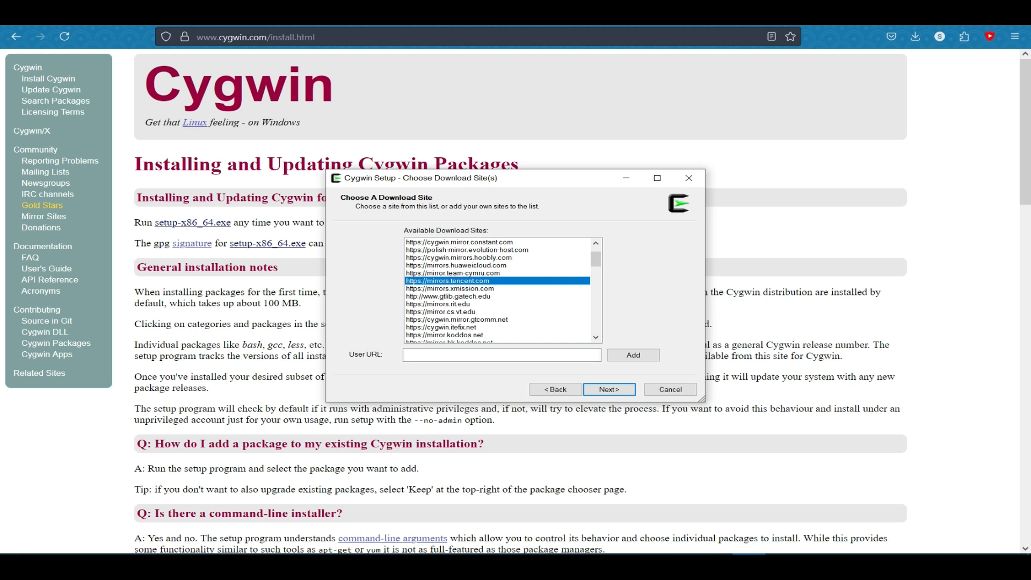
pyautogui.click(609, 389)
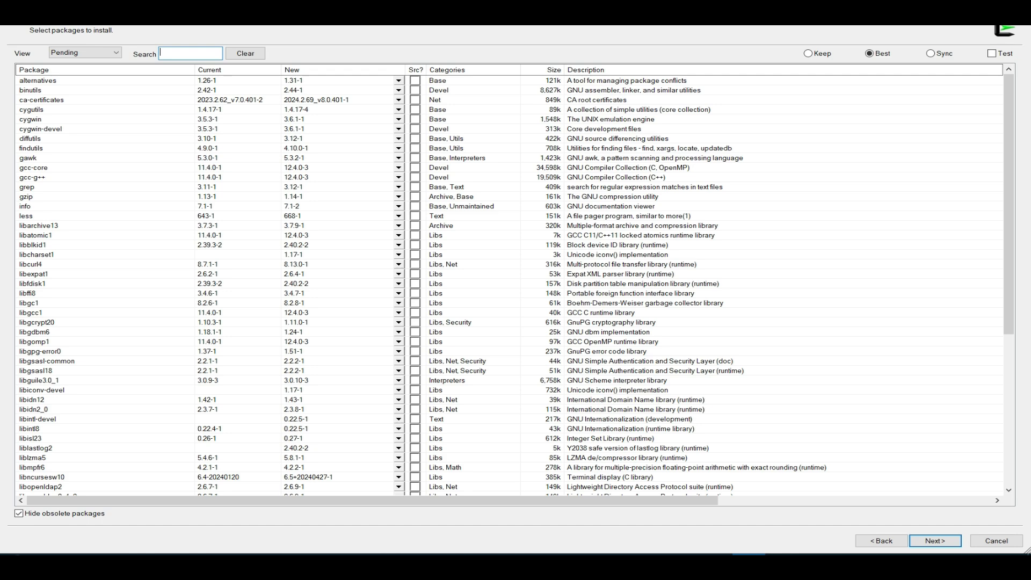
# Switch the package view to Full and browse the complete package list
pyautogui.click(86, 52)
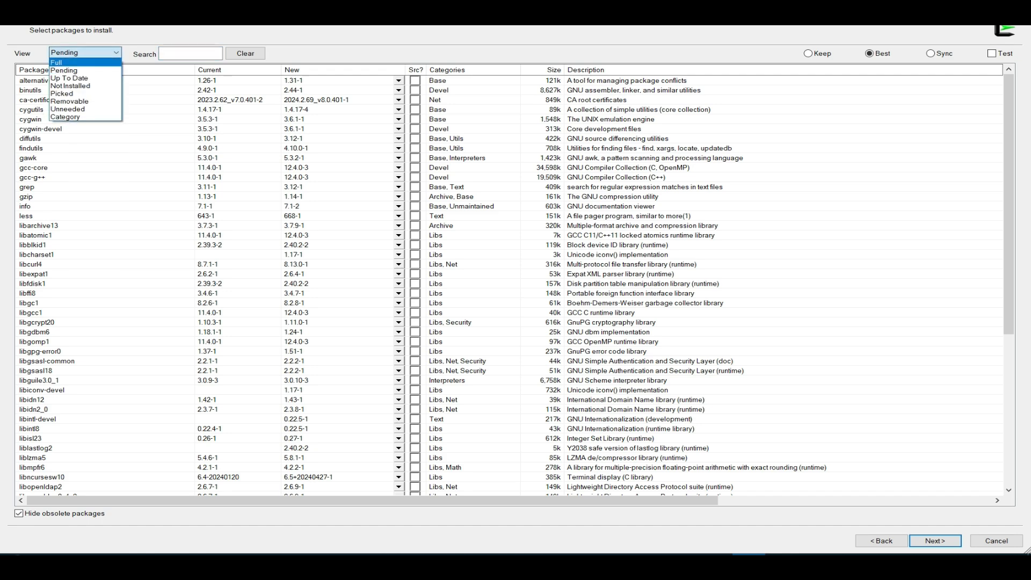
pyautogui.click(85, 63)
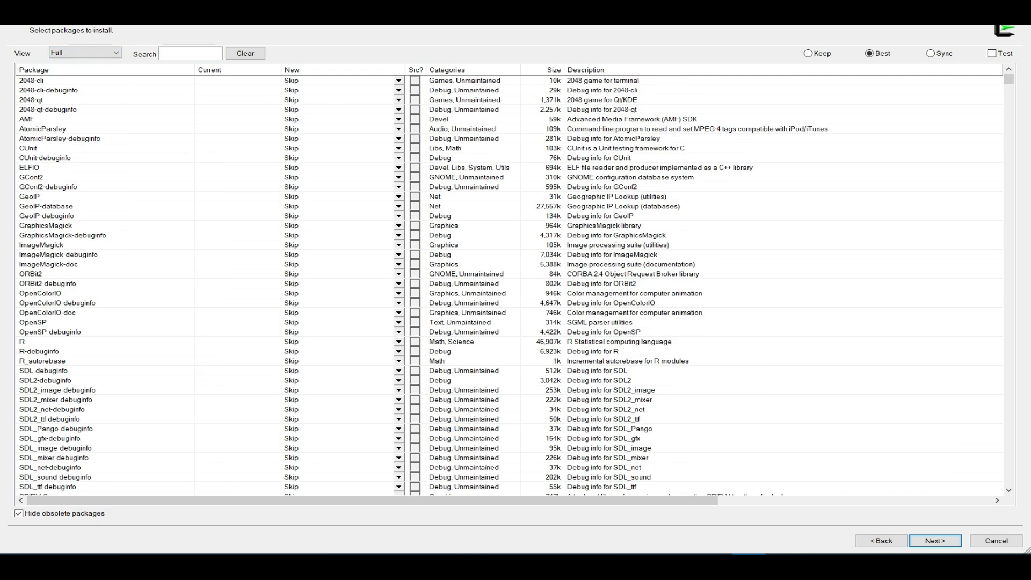
pyautogui.scroll(-20, 510, 284)
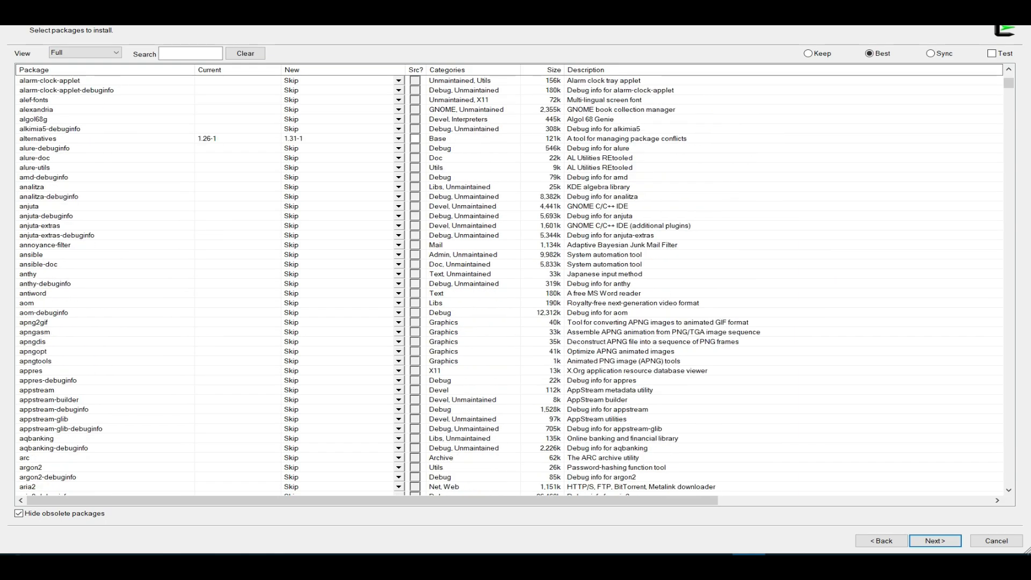
pyautogui.scroll(-20, 509, 285)
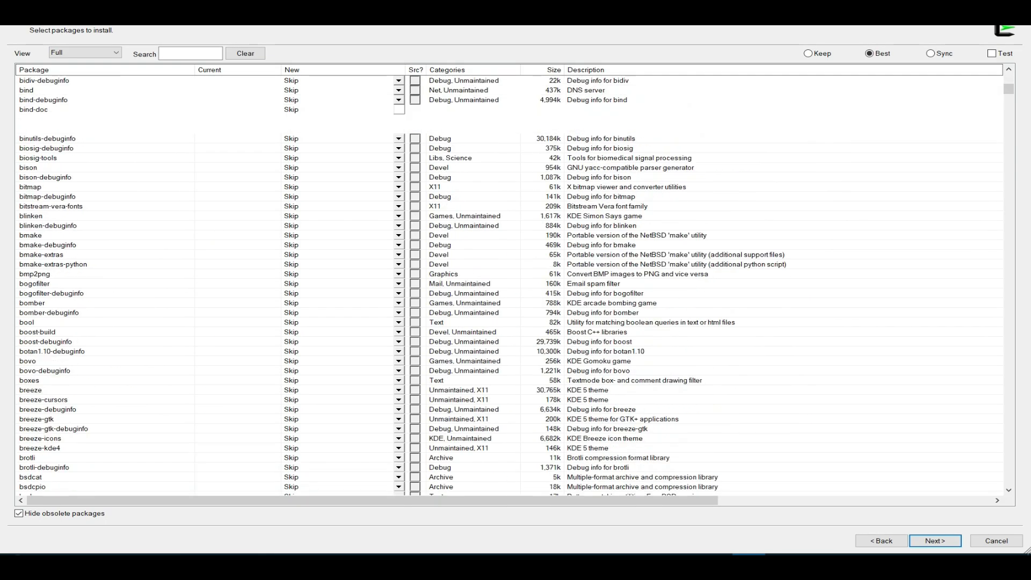
pyautogui.scroll(20, 509, 285)
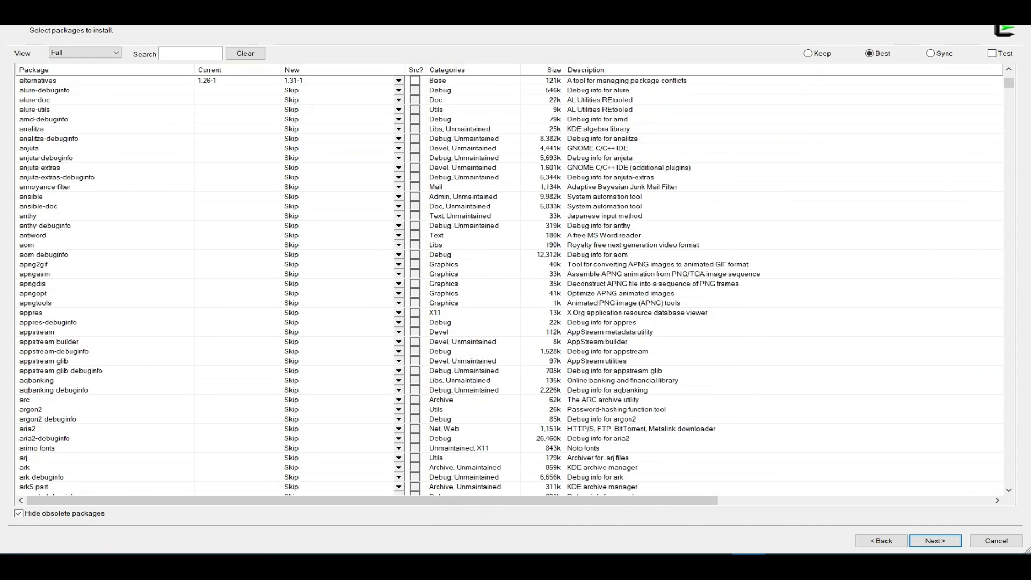
pyautogui.scroll(20, 509, 284)
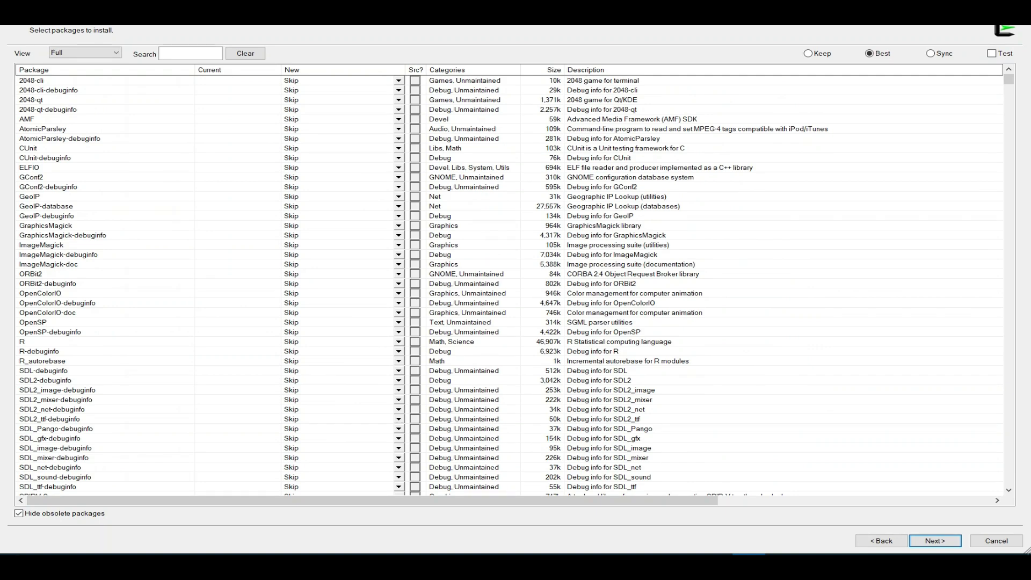
# Search the packages for gcc and highlight the gcc-g++ entry
pyautogui.click(190, 53)
pyautogui.write('gcc')
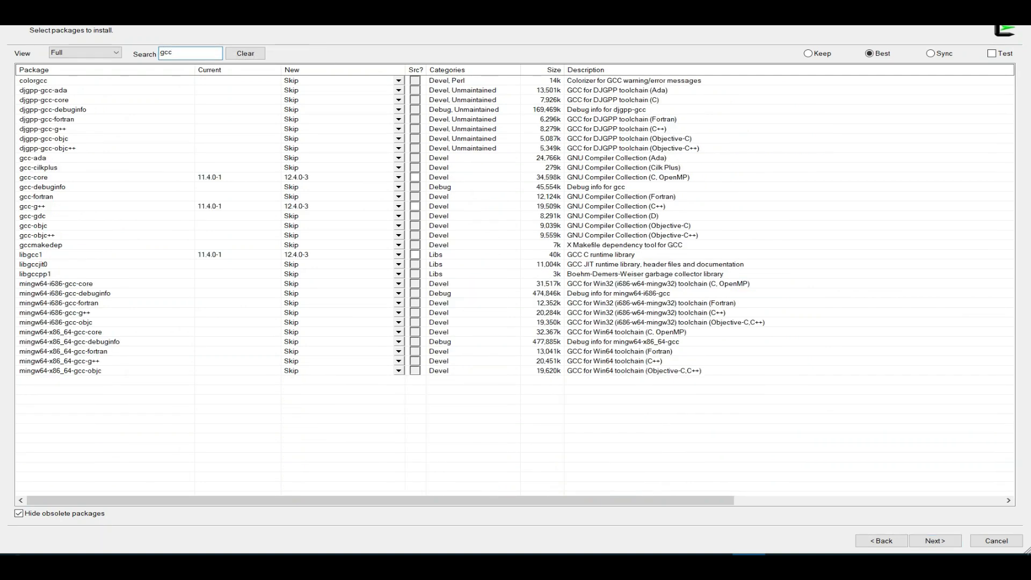
pyautogui.click(33, 206)
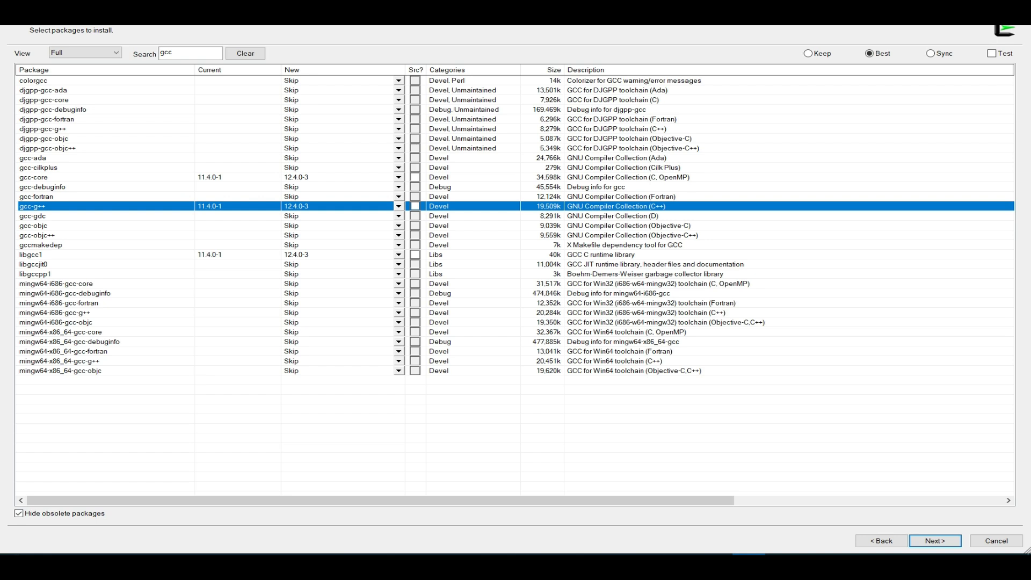
# Search the packages for make and examine the cmake, make and vim-cmake entries
pyautogui.doubleClick(167, 52)
pyautogui.write('make')
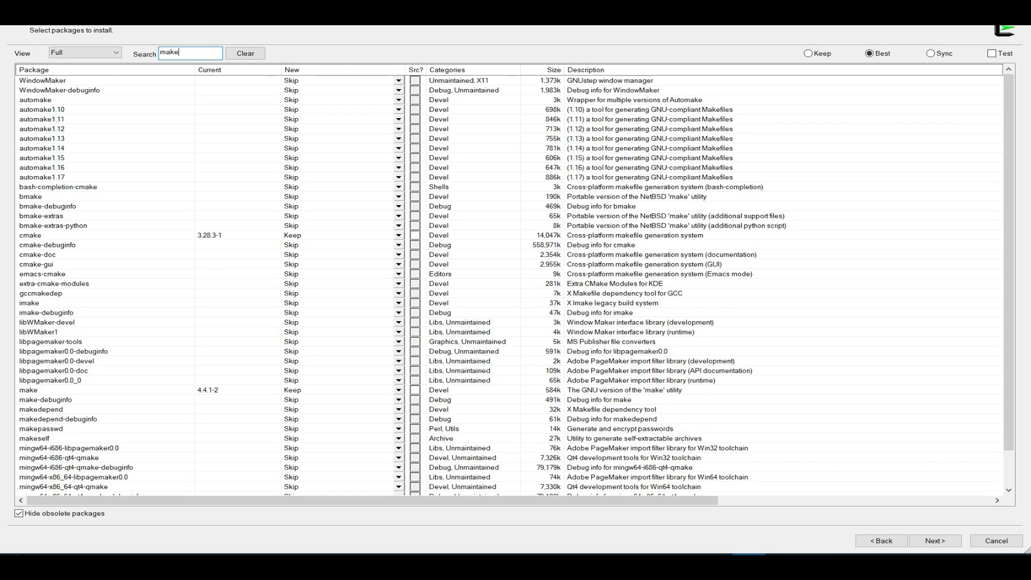
pyautogui.scroll(-2, 511, 285)
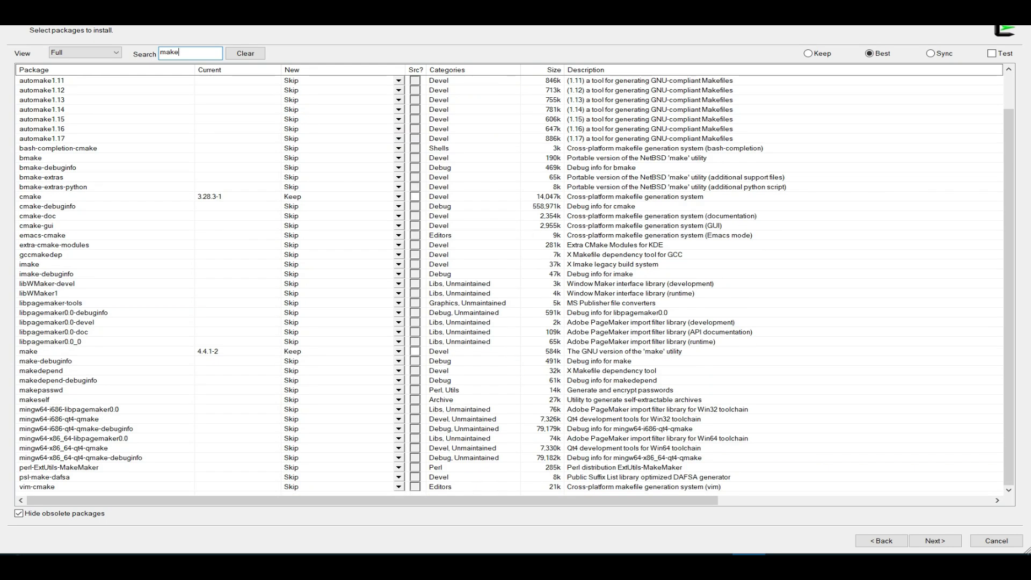
pyautogui.click(30, 197)
pyautogui.scroll(2, 30, 197)
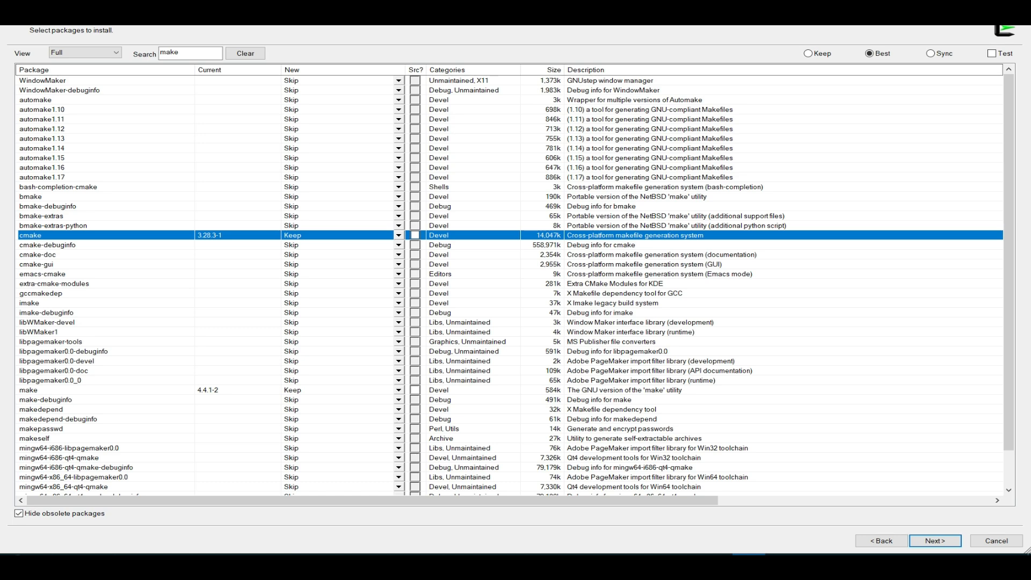
pyautogui.click(28, 390)
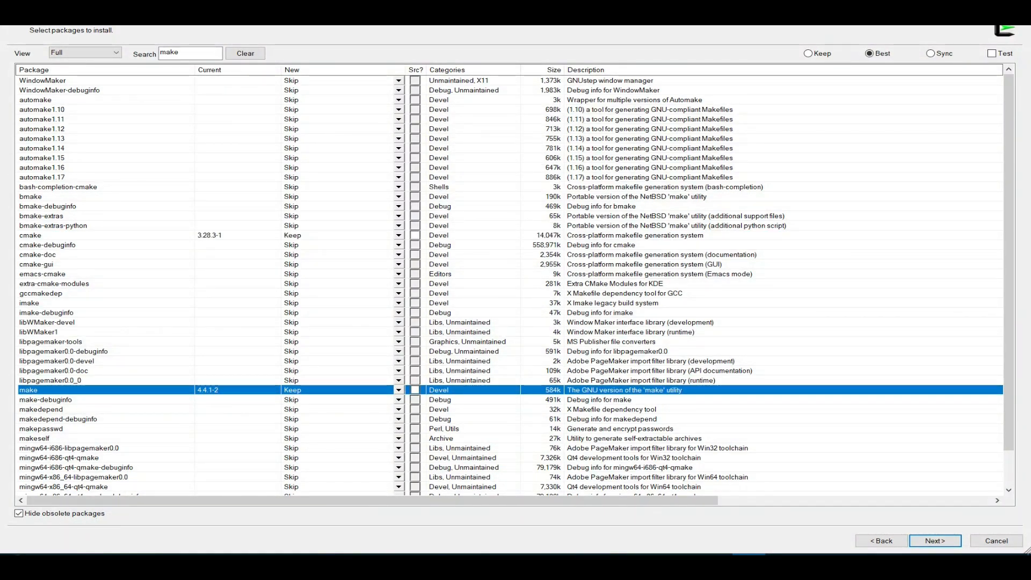
pyautogui.scroll(-2, 511, 283)
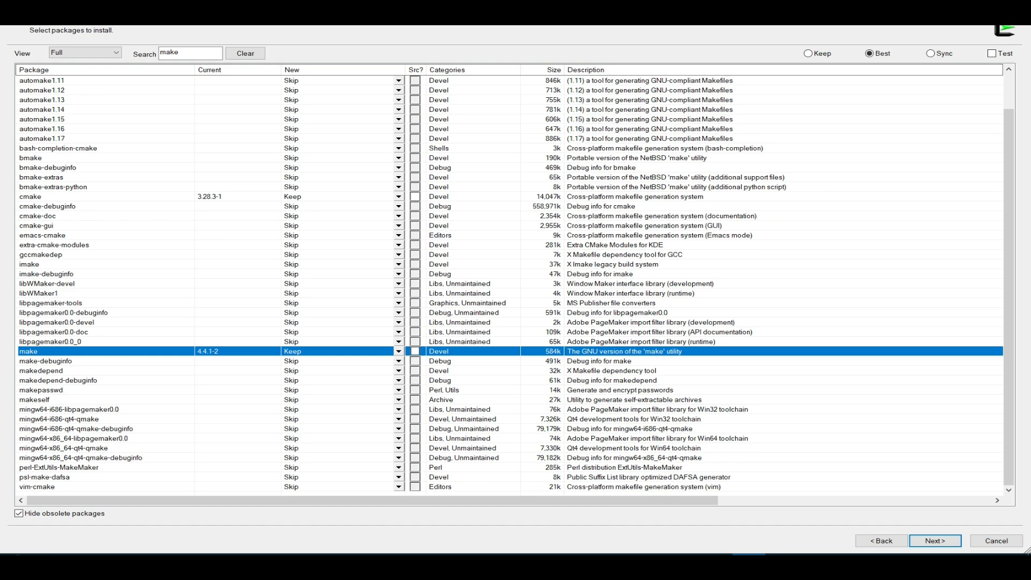
pyautogui.click(37, 487)
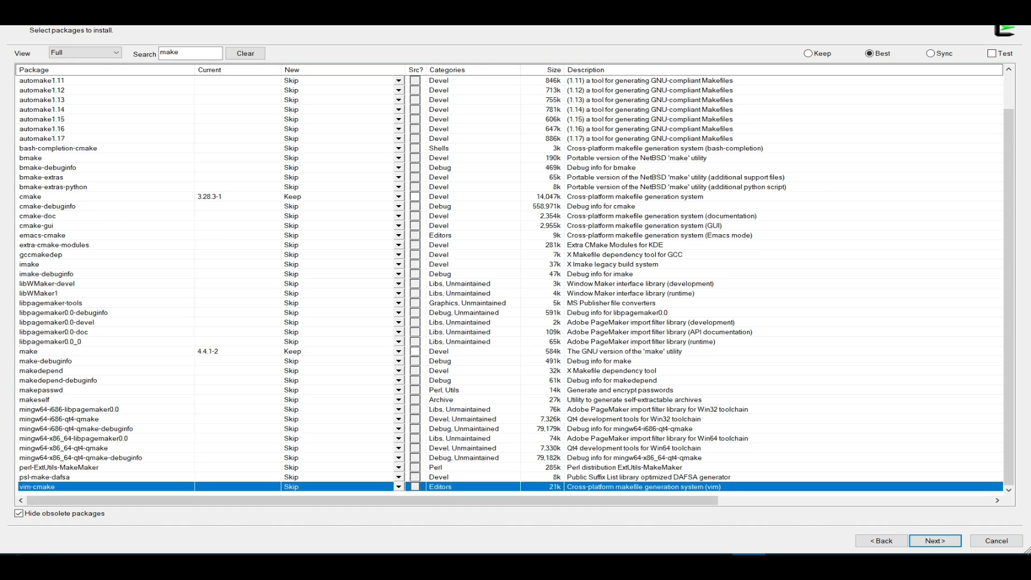
pyautogui.click(30, 197)
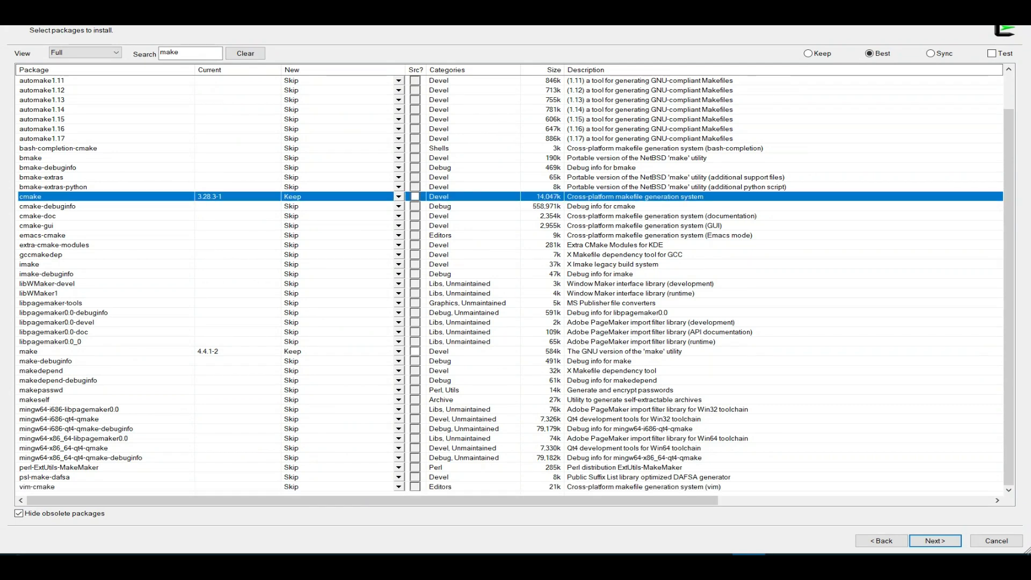
pyautogui.scroll(2, 510, 283)
# Search the packages for bash and highlight the bash shell entry
pyautogui.doubleClick(170, 53)
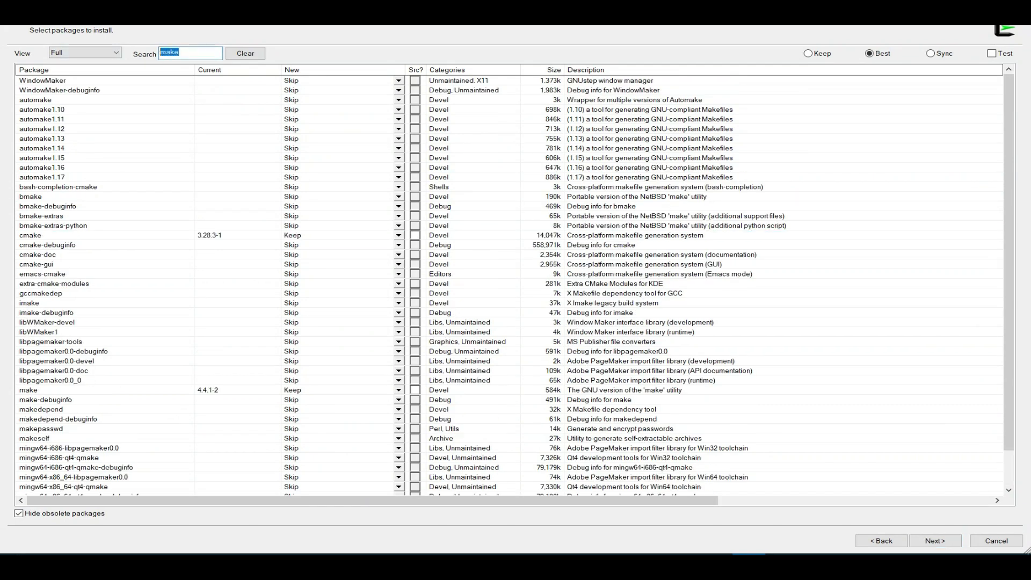
pyautogui.write('bash')
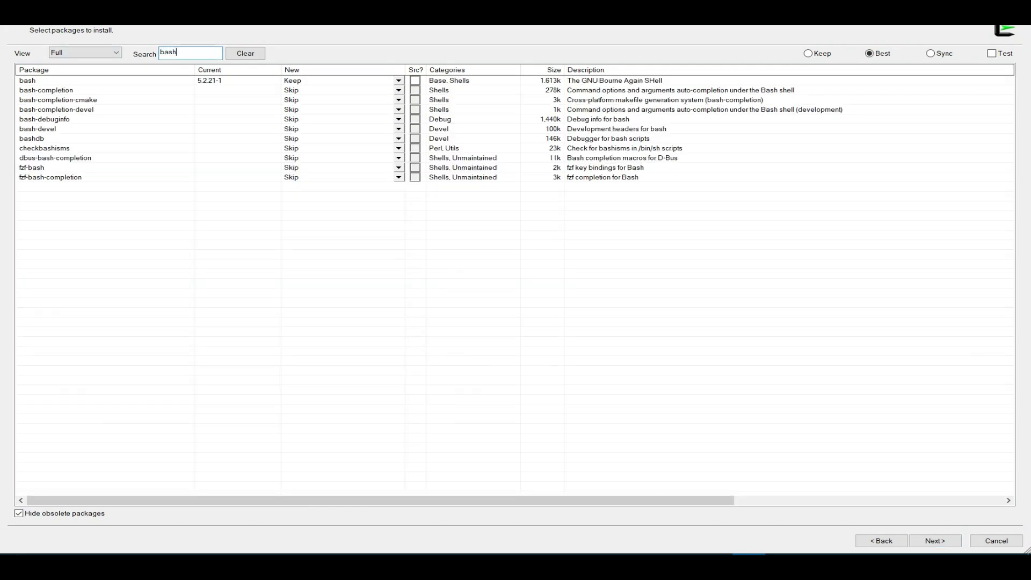
pyautogui.click(28, 81)
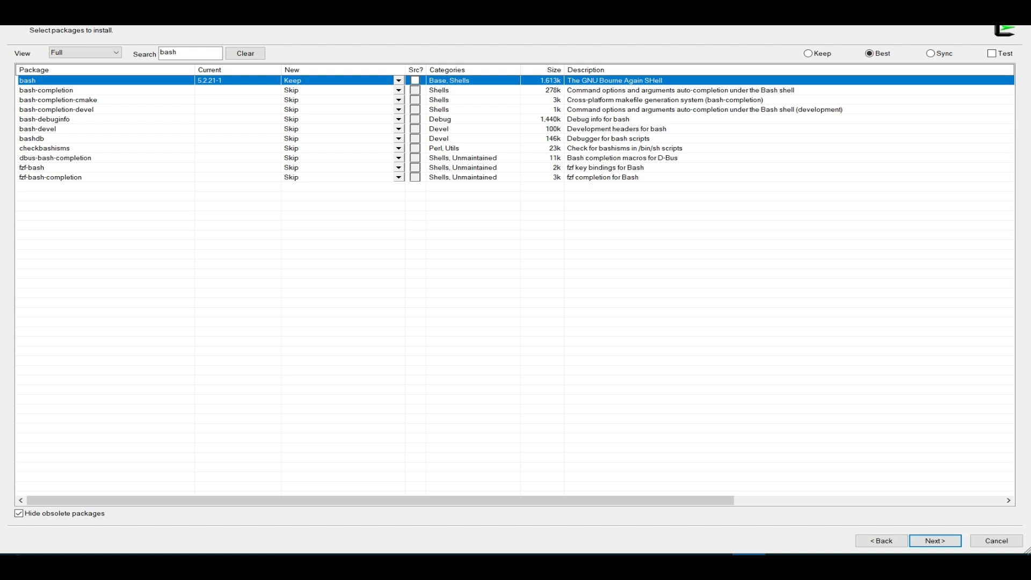
# Accept the package selection and look through the list of pending uninstalls and installs
pyautogui.click(935, 541)
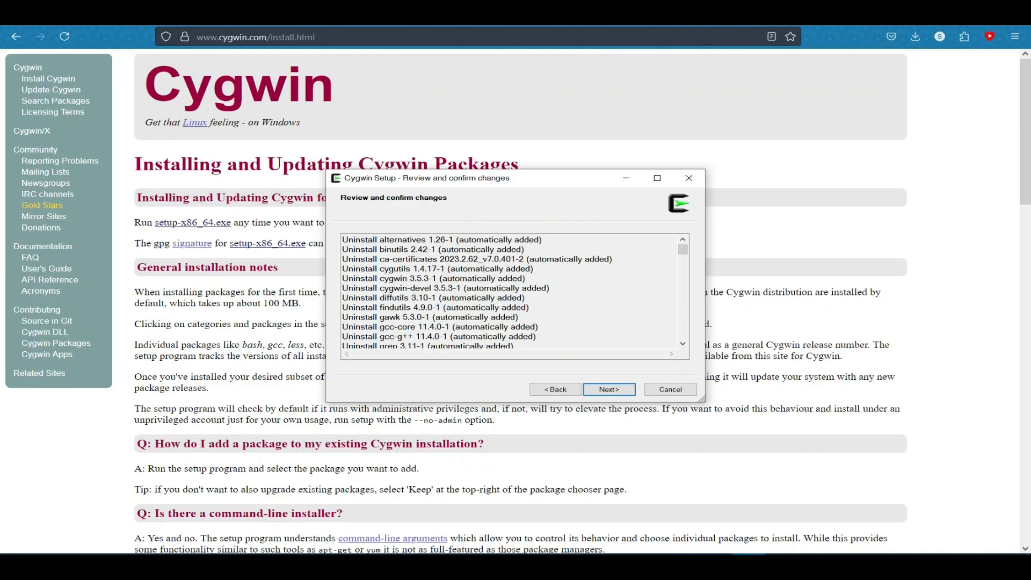
pyautogui.scroll(-10, 511, 292)
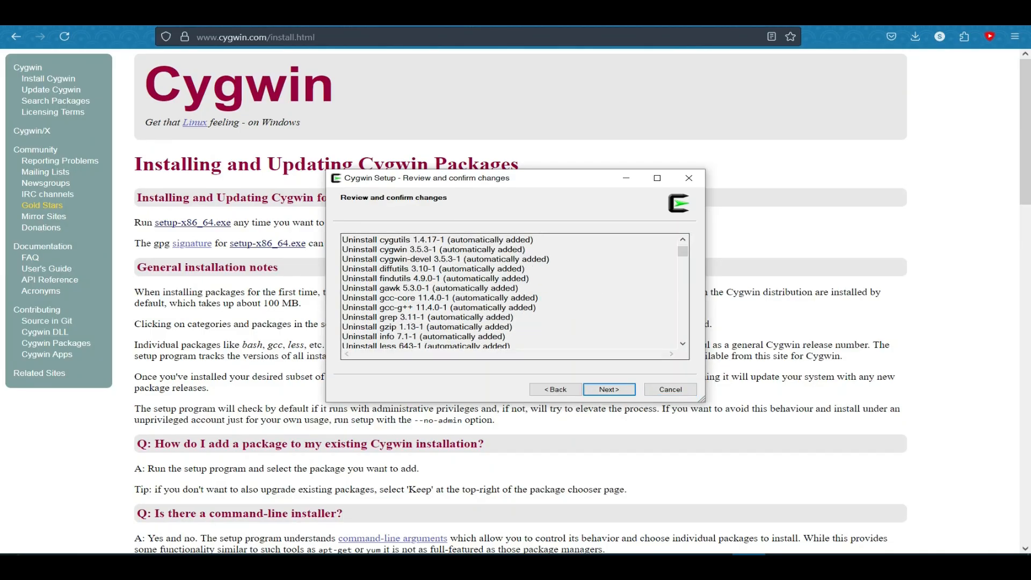
pyautogui.scroll(-15, 511, 293)
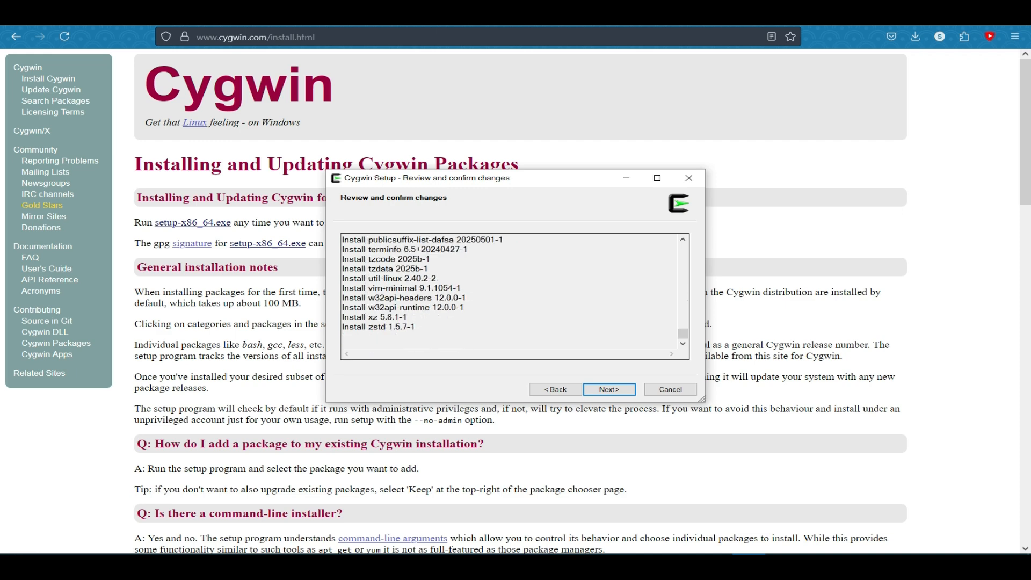
pyautogui.scroll(20, 510, 292)
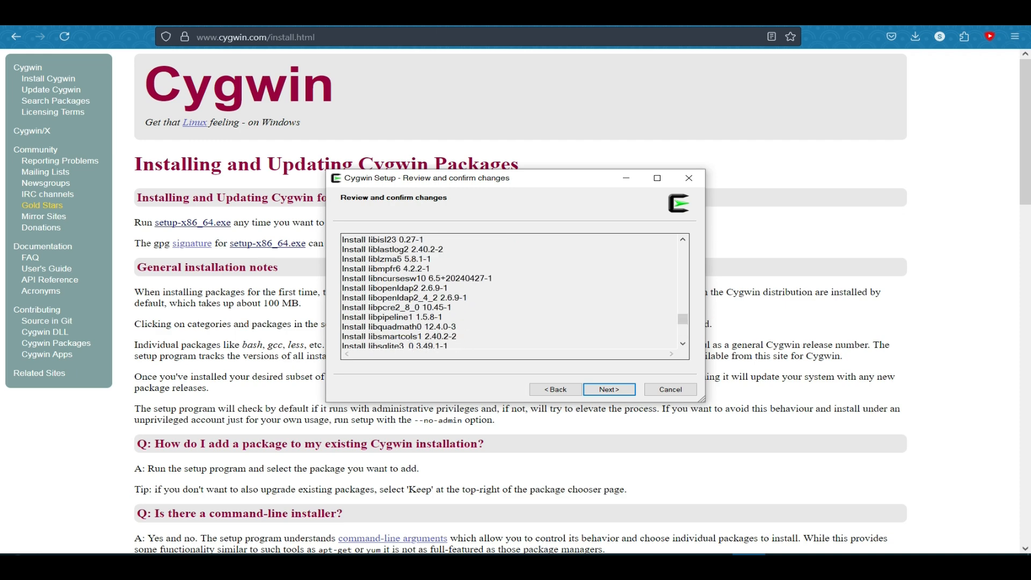
# Return to the start of the pending changes list and confirm the changes to begin the package download
pyautogui.scroll(6, 511, 293)
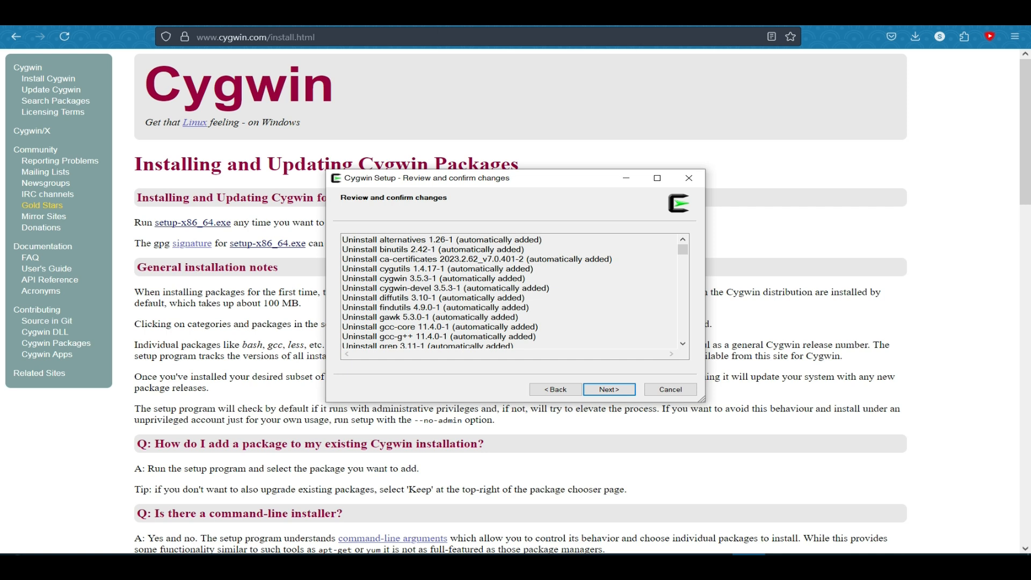
pyautogui.press('Return')
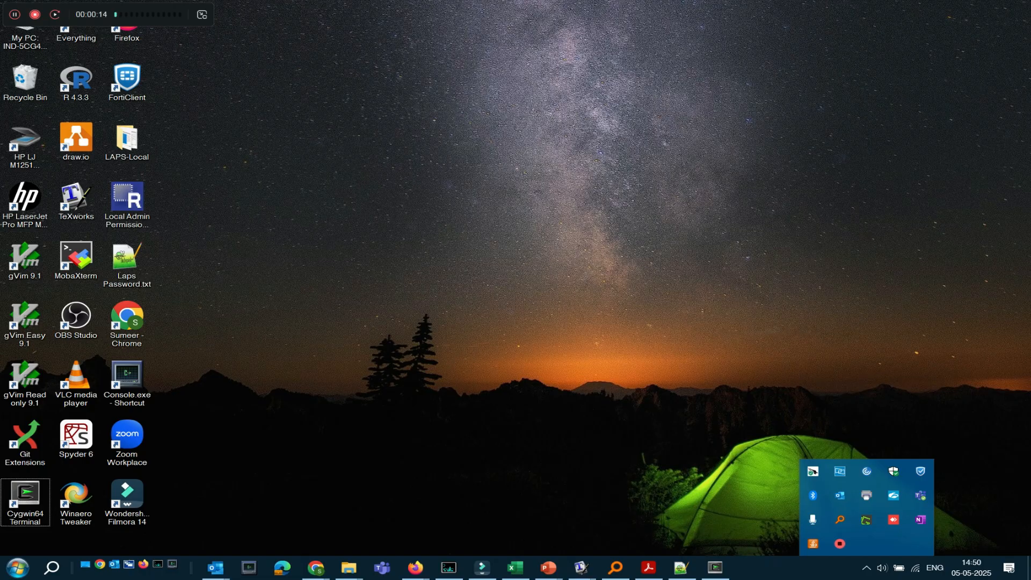
# Launch the Cygwin64 Terminal from the desktop and enter a few empty lines at the bash prompt
pyautogui.press('Escape')
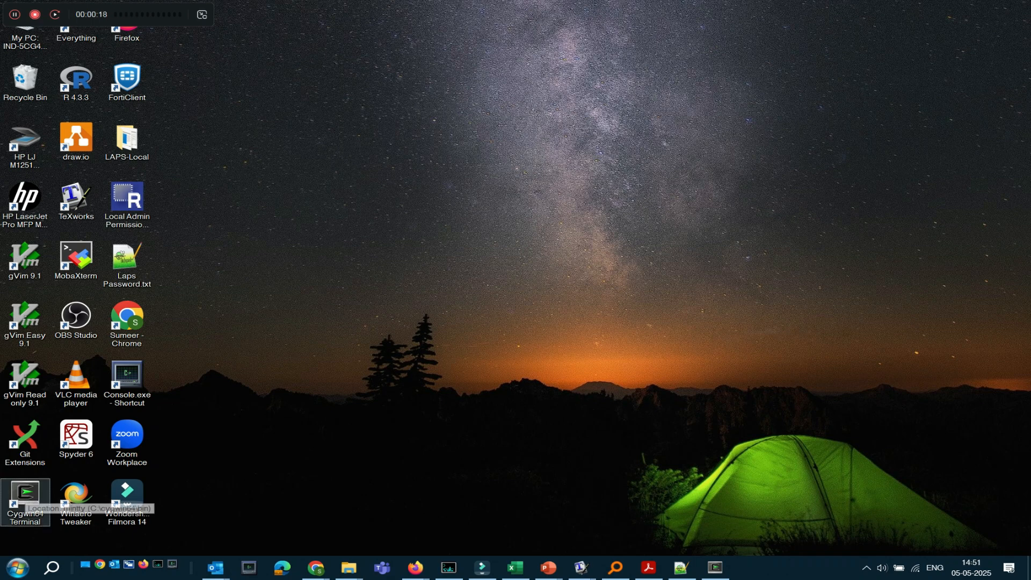
pyautogui.doubleClick(26, 500)
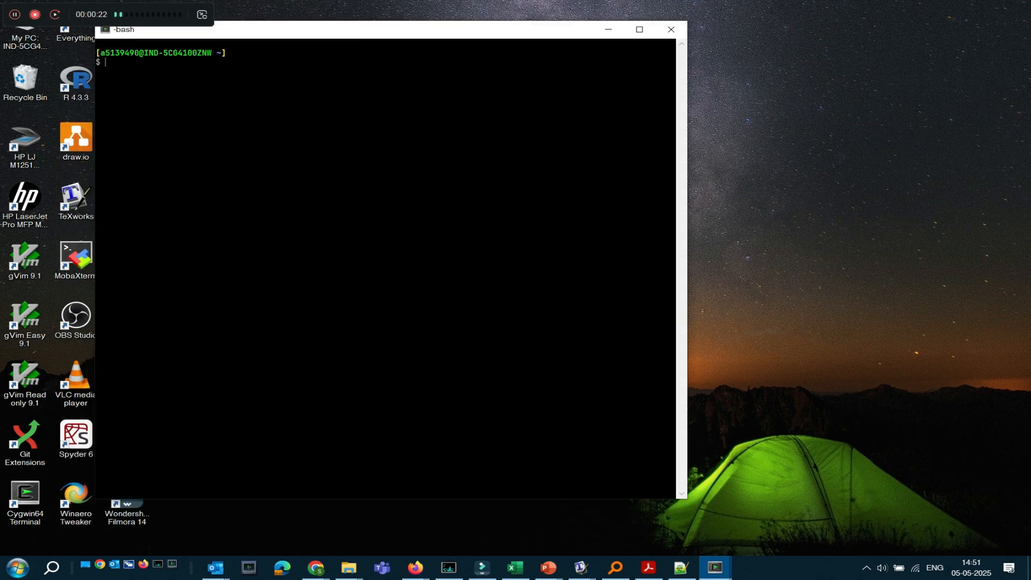
pyautogui.press('Return')
pyautogui.press('Return')
pyautogui.press('Return')
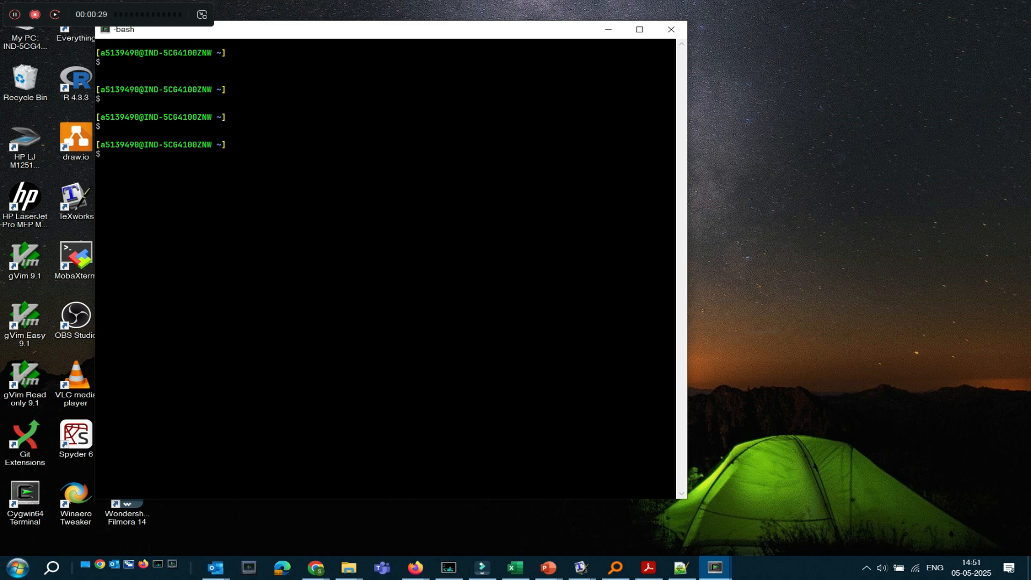
# Test the terminal by running the pwd, date and cal commands
pyautogui.write('pwd')
pyautogui.press('Return')
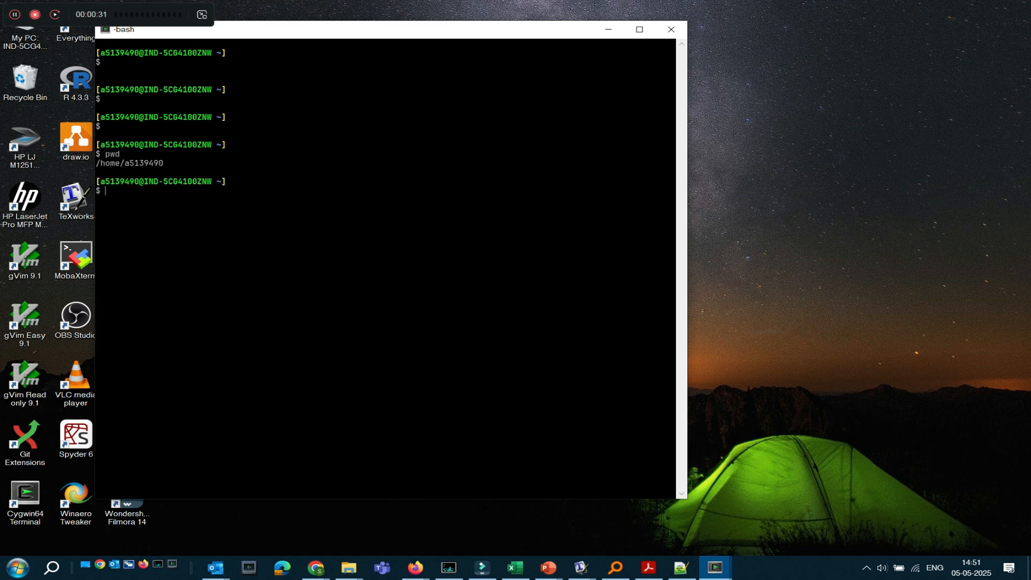
pyautogui.write('date')
pyautogui.press('Return')
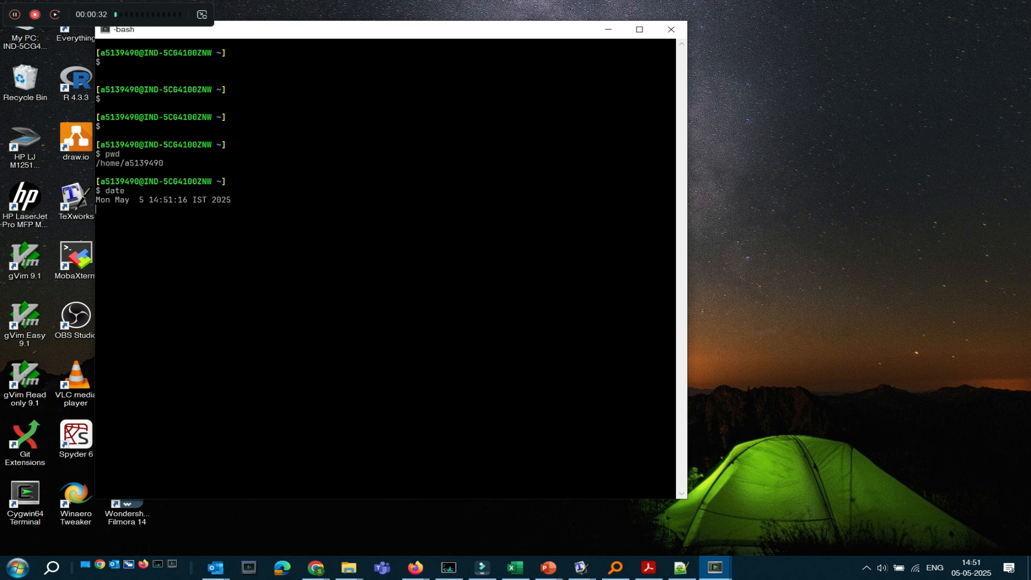
pyautogui.write('cal')
pyautogui.press('Return')
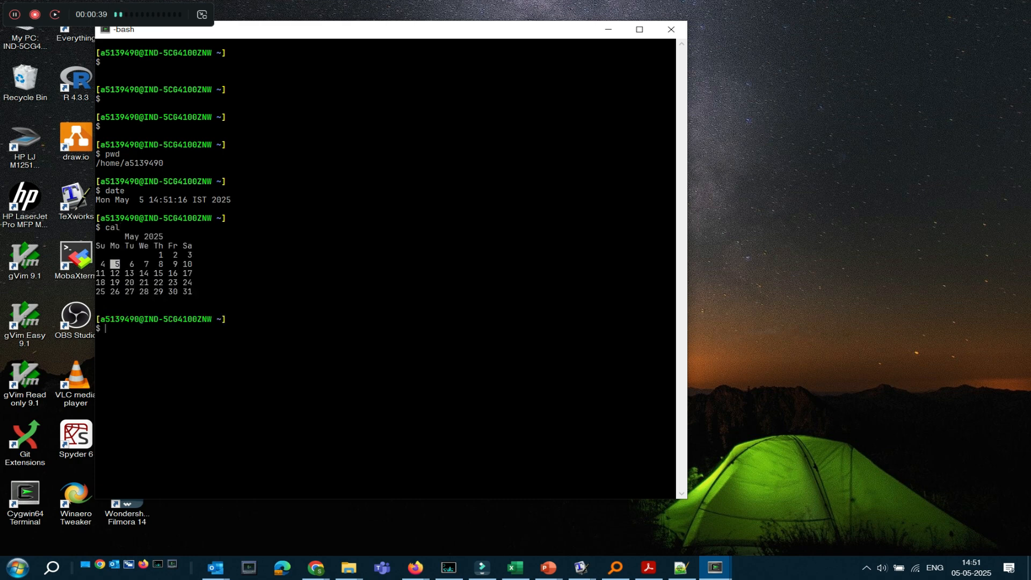
# Open bash.bashrc from C:\cygwin64\etc in Vim and minimize the file manager window
pyautogui.click(350, 568)
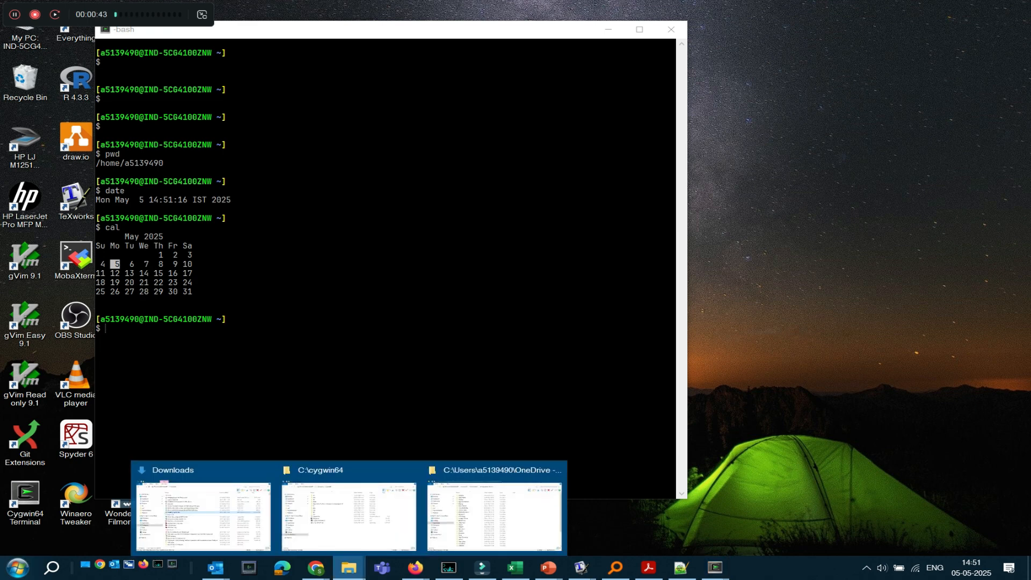
pyautogui.click(349, 516)
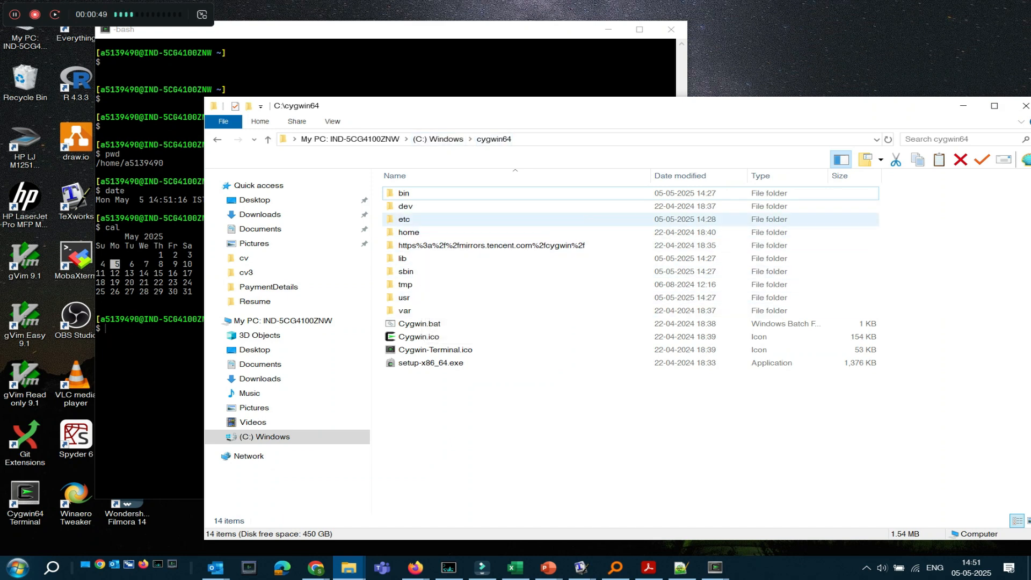
pyautogui.doubleClick(404, 219)
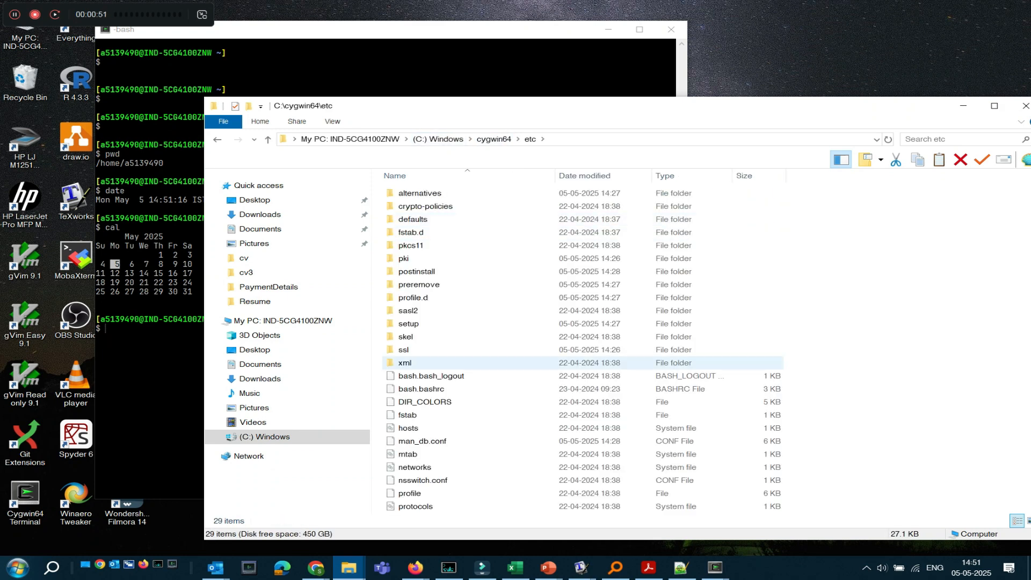
pyautogui.rightClick(419, 389)
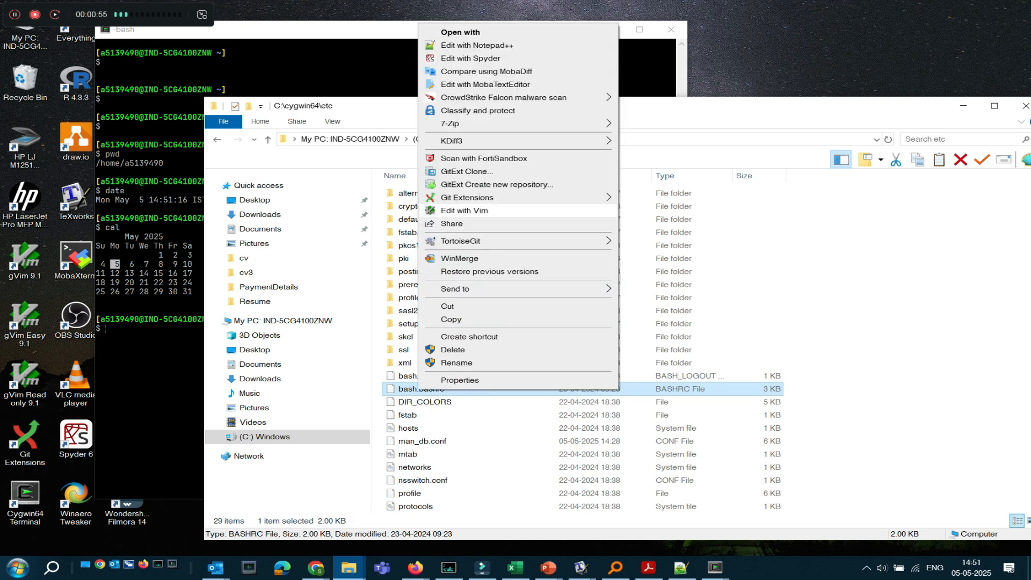
pyautogui.click(465, 210)
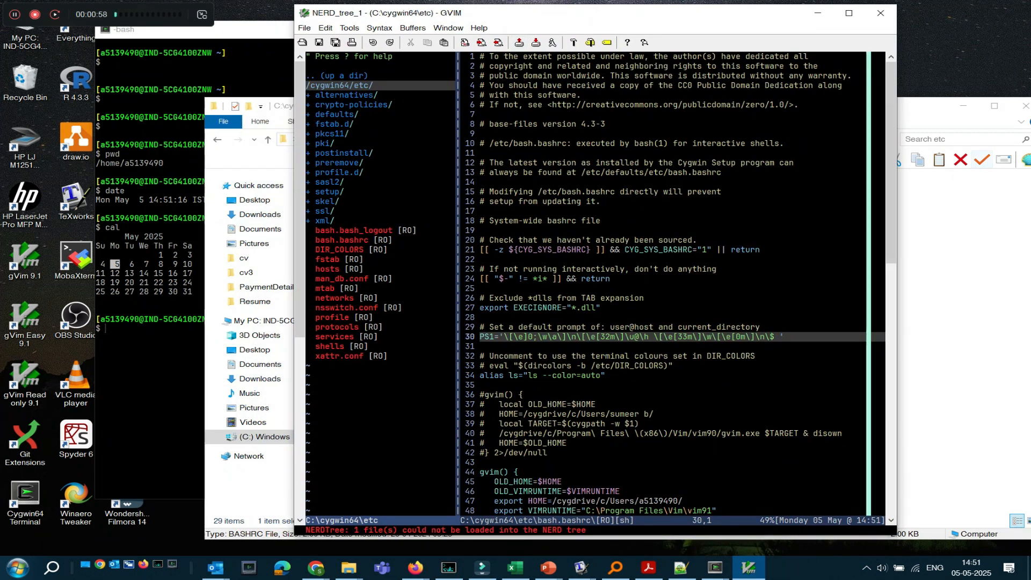
pyautogui.click(964, 106)
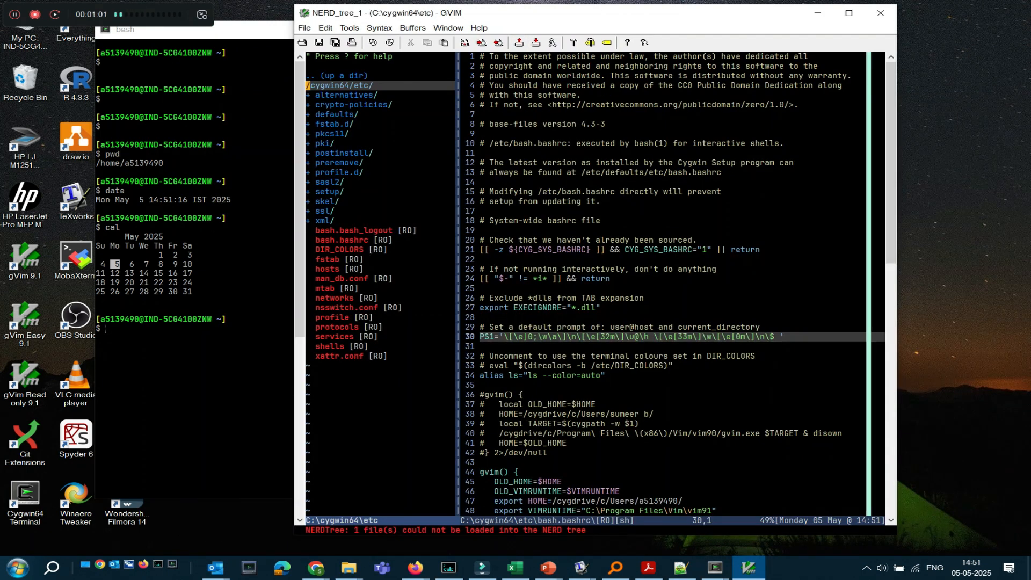
# Examine the default prompt definition by highlighting the PS1 value on line 30 of bash.bashrc
pyautogui.click(487, 337)
pyautogui.scroll(-2, 486, 336)
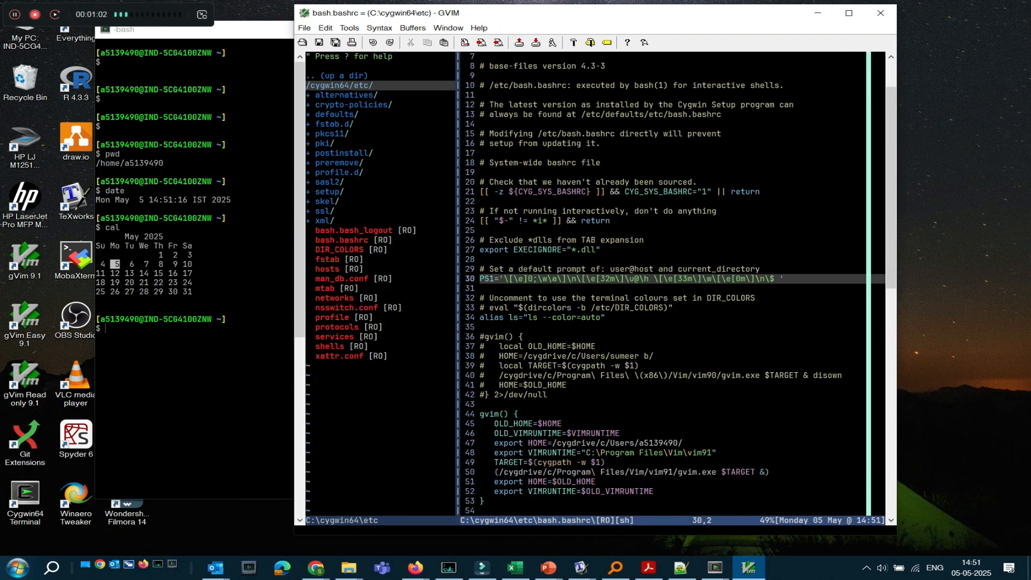
pyautogui.press('h')
pyautogui.moveTo(505, 279); pyautogui.dragTo(772, 279)
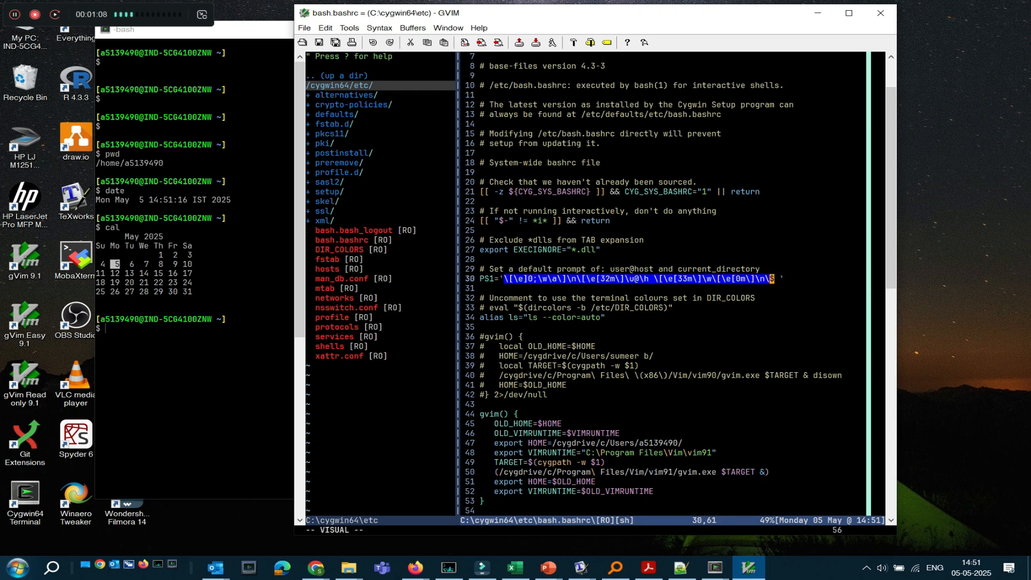
pyautogui.press('Escape')
pyautogui.press('h')
pyautogui.press('h')
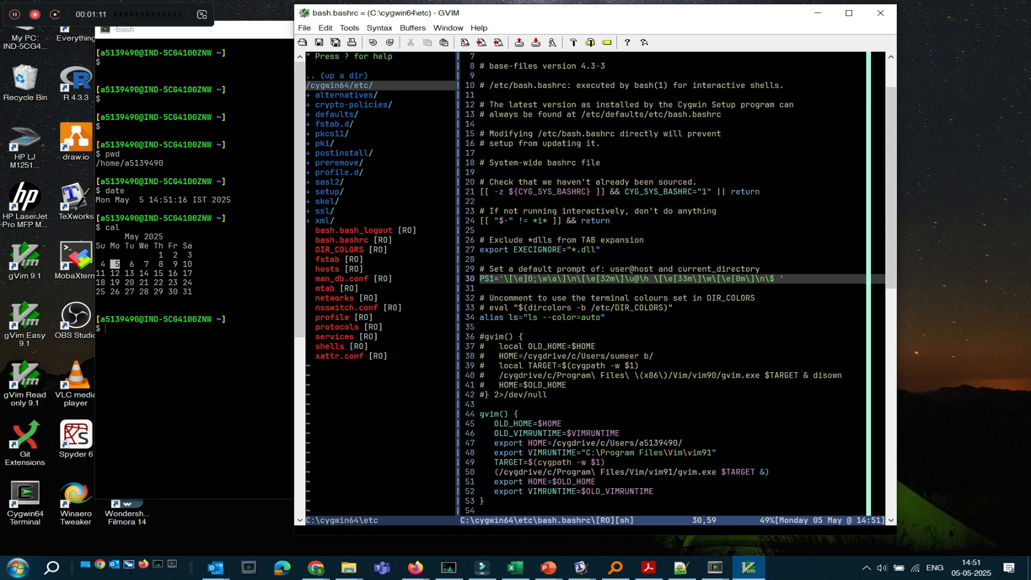
# Compare the default prompt comment and PS1 definition in bash.bashrc with the prompt lines shown in the terminal
pyautogui.hotkey('alt', 'Tab')
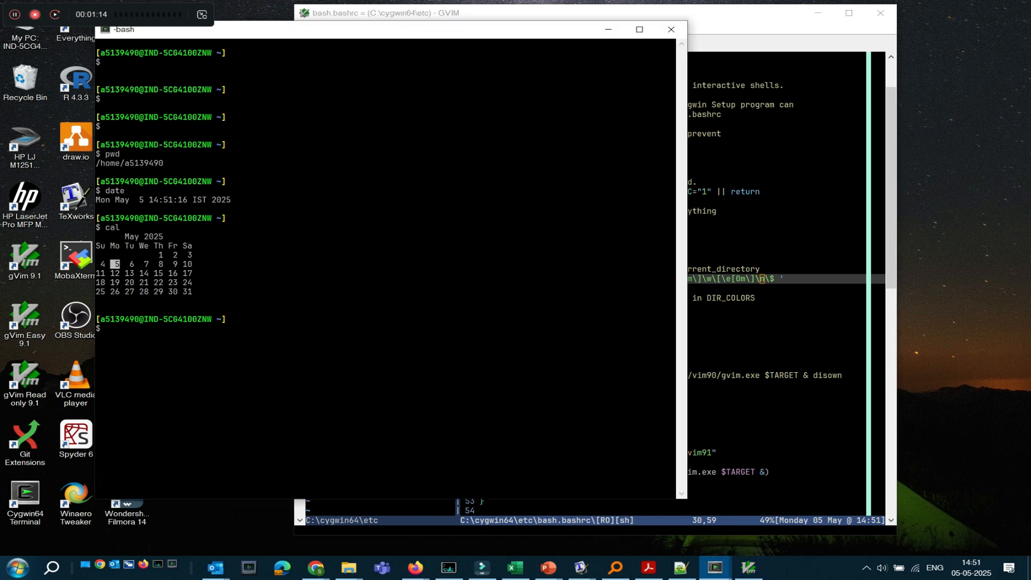
pyautogui.click(723, 270)
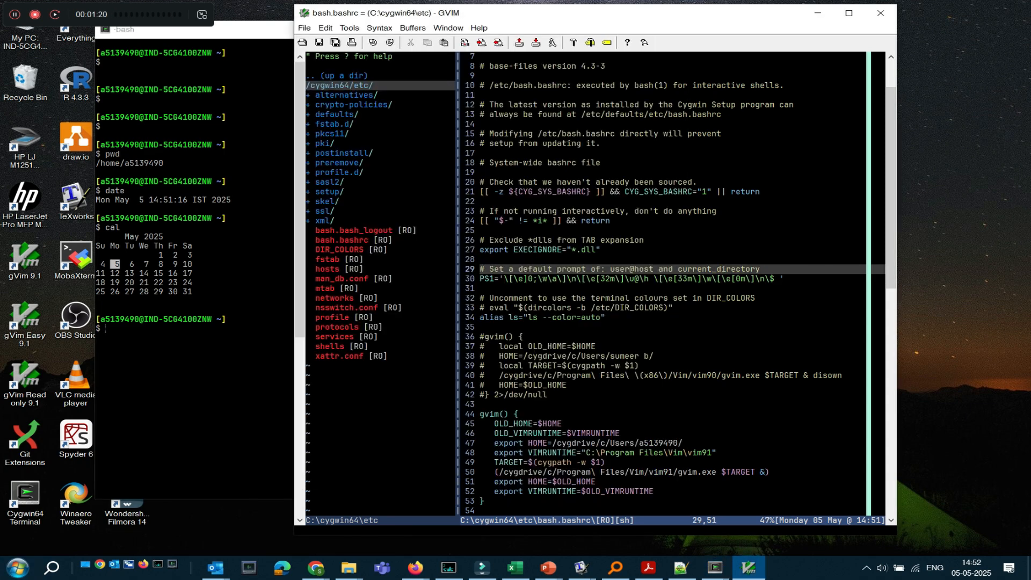
pyautogui.hotkey('alt', 'Tab')
pyautogui.moveTo(101, 219); pyautogui.dragTo(149, 219)
pyautogui.click(150, 218)
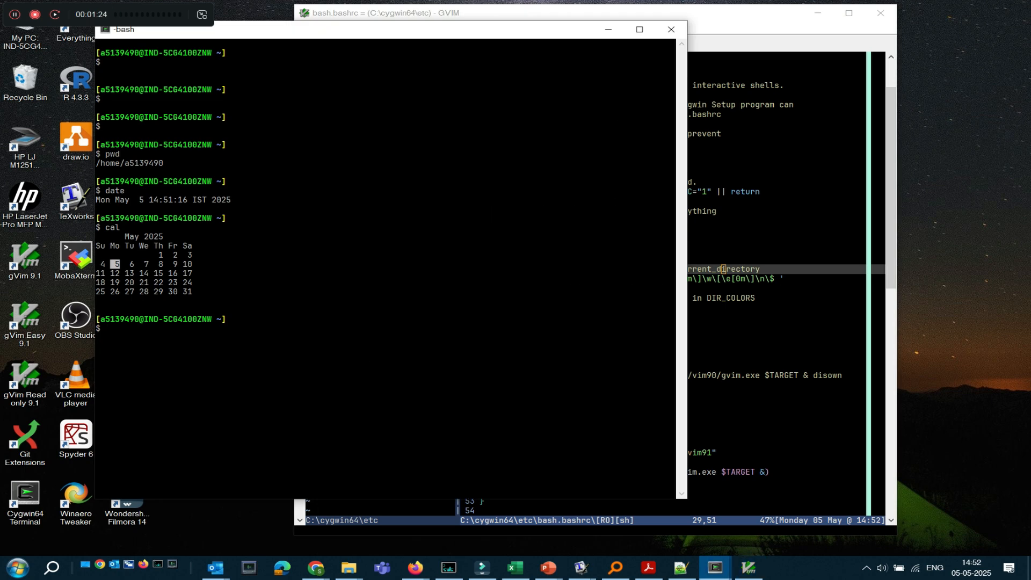
pyautogui.moveTo(101, 219); pyautogui.dragTo(211, 218)
pyautogui.click(211, 218)
pyautogui.hotkey('alt', 'Tab')
pyautogui.doubleClick(482, 260)
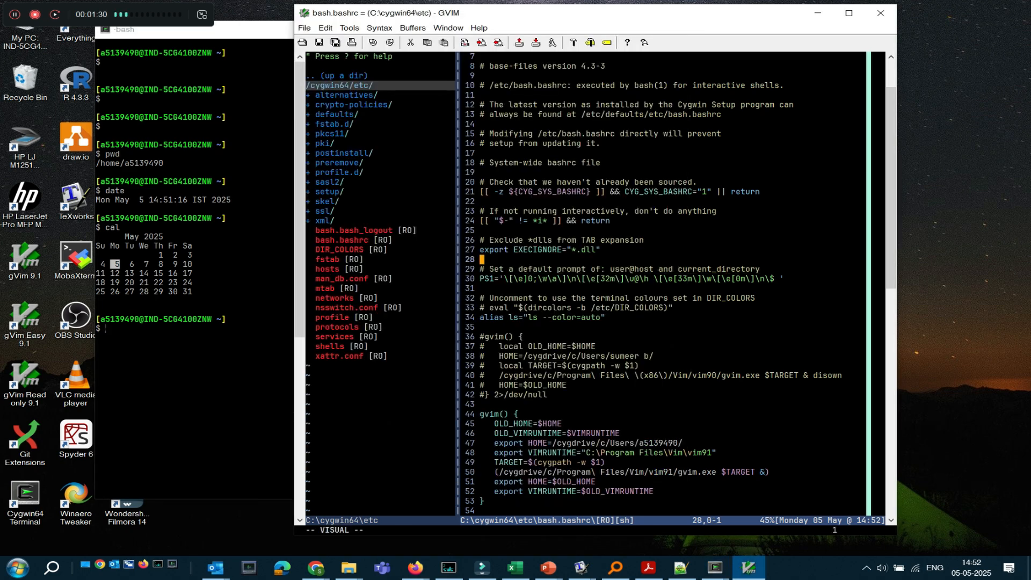
# Switch to the terminal, try to change into the etc directory with cd etc, and print the working directory
pyautogui.hotkey('alt', 'Tab')
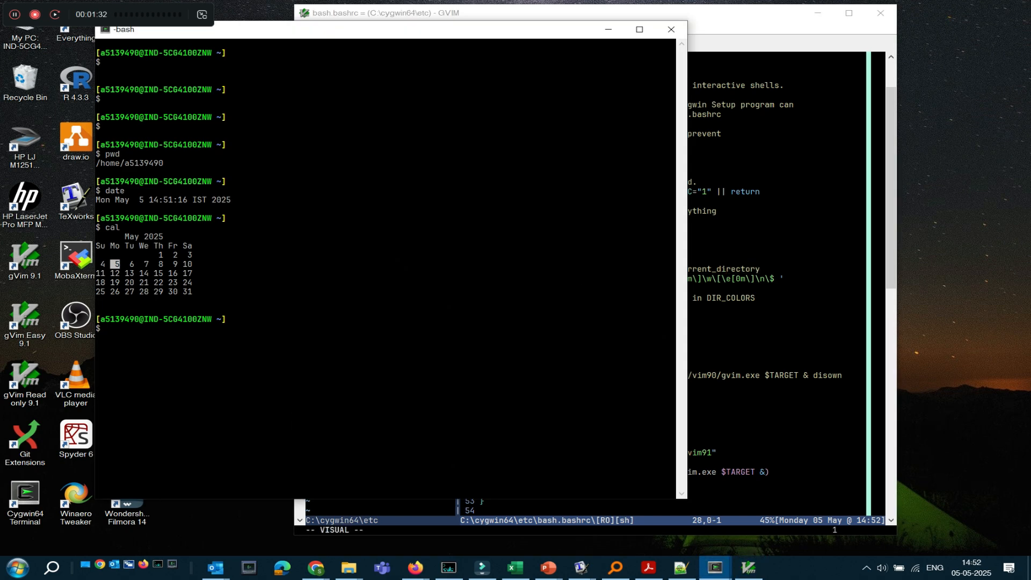
pyautogui.write('cd etc')
pyautogui.press('Return')
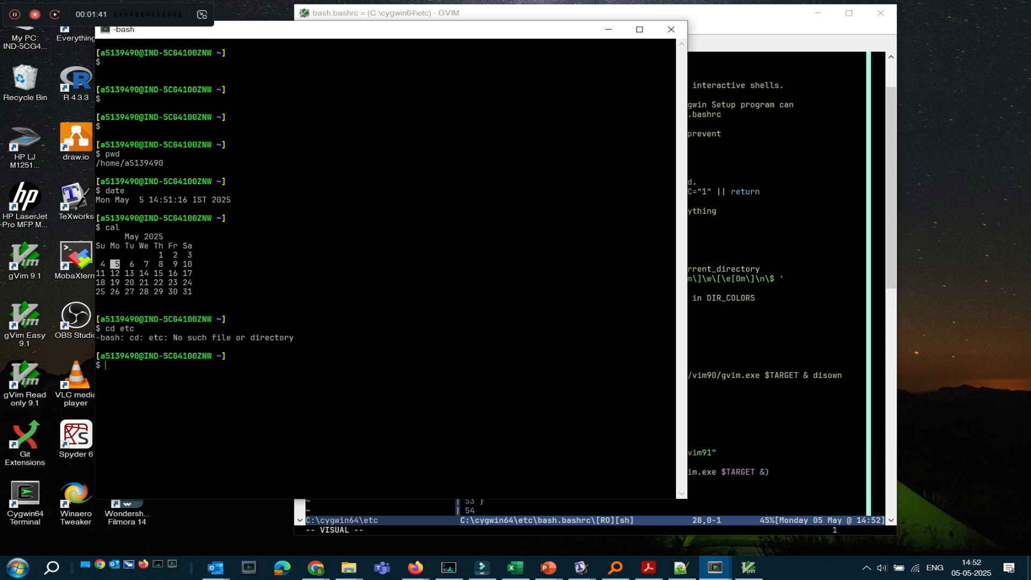
pyautogui.write('pwd')
pyautogui.press('Return')
# Try to change into the user's named folder directly under /c
pyautogui.write('cd')
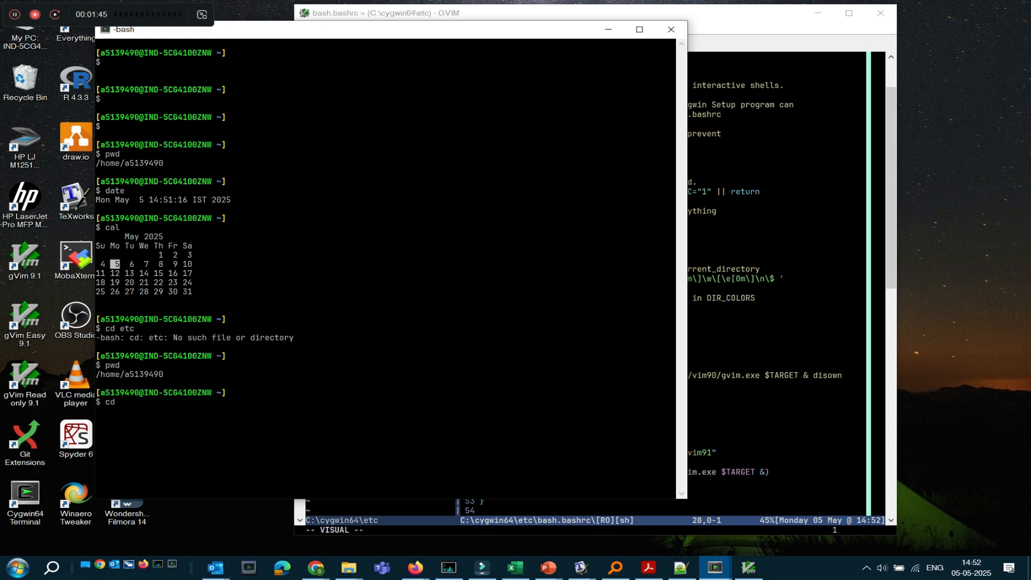
pyautogui.write(' c')
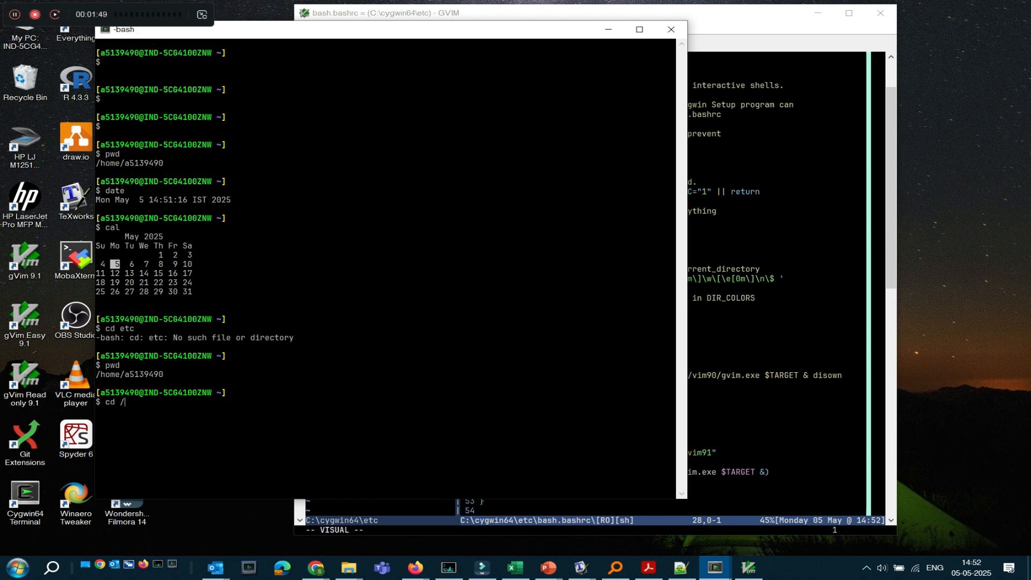
pyautogui.write('c/sumeer')
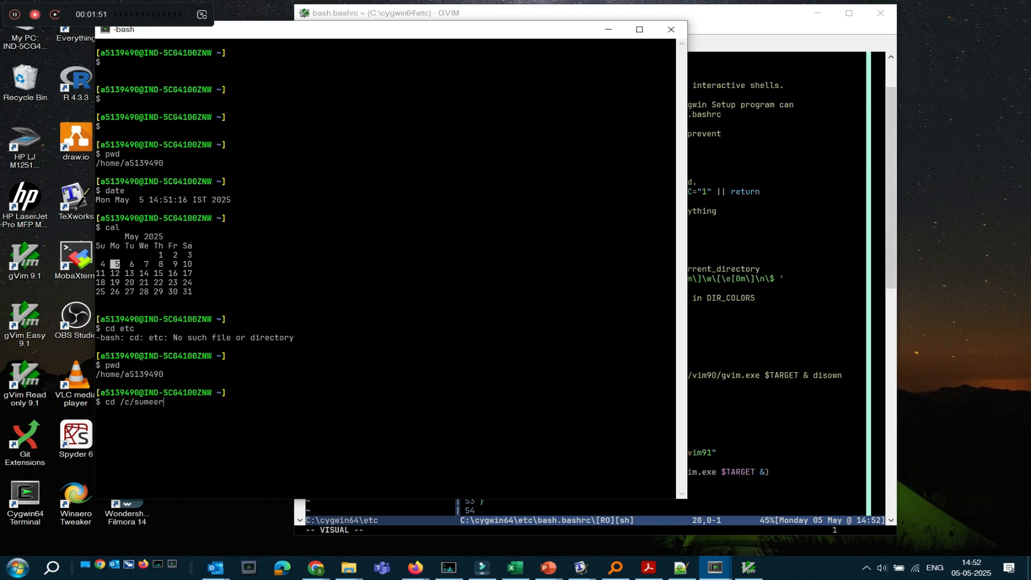
pyautogui.press('Return')
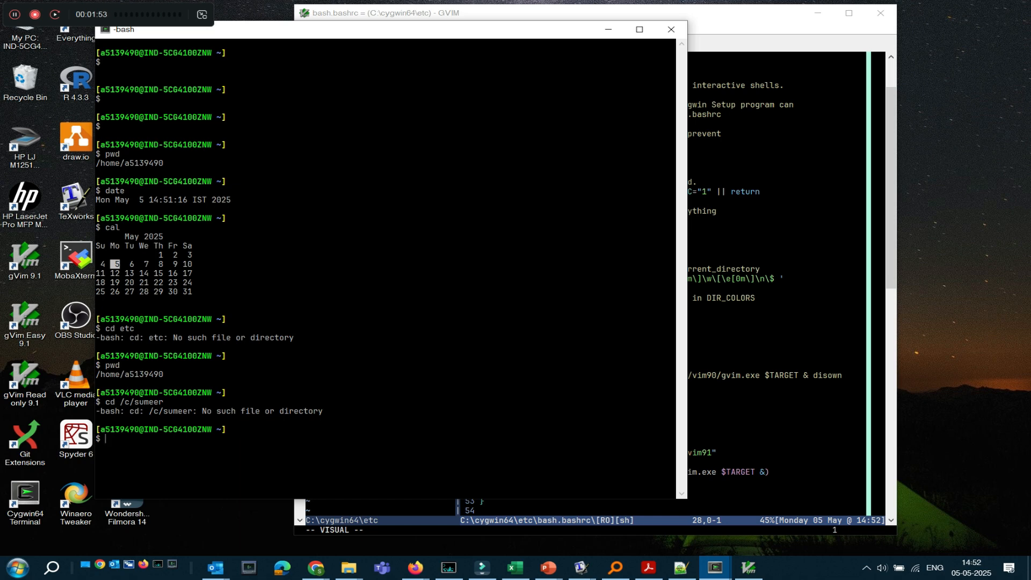
# Complete a cd path to the user's folder under /home and list the possible completions
pyautogui.write('cd /home/')
pyautogui.press('Tab')
pyautogui.press('Tab')
pyautogui.press('Tab')
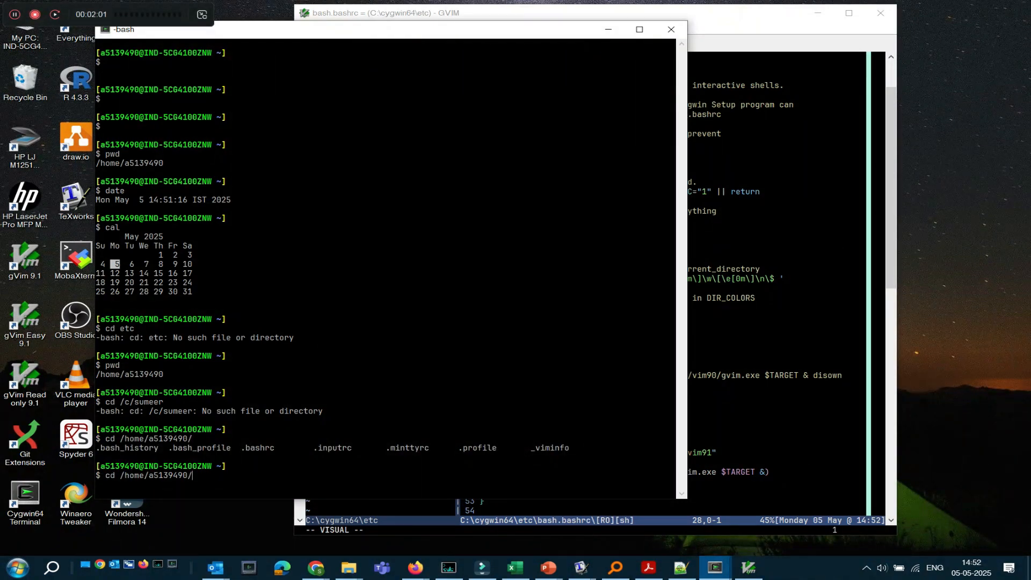
# Replace the unfinished path and change into the user's named folder under /cygdrive/c
pyautogui.press('BackSpace')
pyautogui.press('BackSpace')
pyautogui.press('BackSpace')
pyautogui.press('BackSpace')
pyautogui.press('BackSpace')
pyautogui.press('BackSpace')
pyautogui.press('BackSpace')
pyautogui.press('BackSpace')
pyautogui.press('BackSpace')
pyautogui.press('BackSpace')
pyautogui.press('BackSpace')
pyautogui.press('BackSpace')
pyautogui.press('BackSpace')
pyautogui.press('BackSpace')
pyautogui.press('BackSpace')
pyautogui.press('BackSpace')
pyautogui.write('/cygwin')
pyautogui.press('BackSpace')
pyautogui.press('BackSpace')
pyautogui.press('BackSpace')
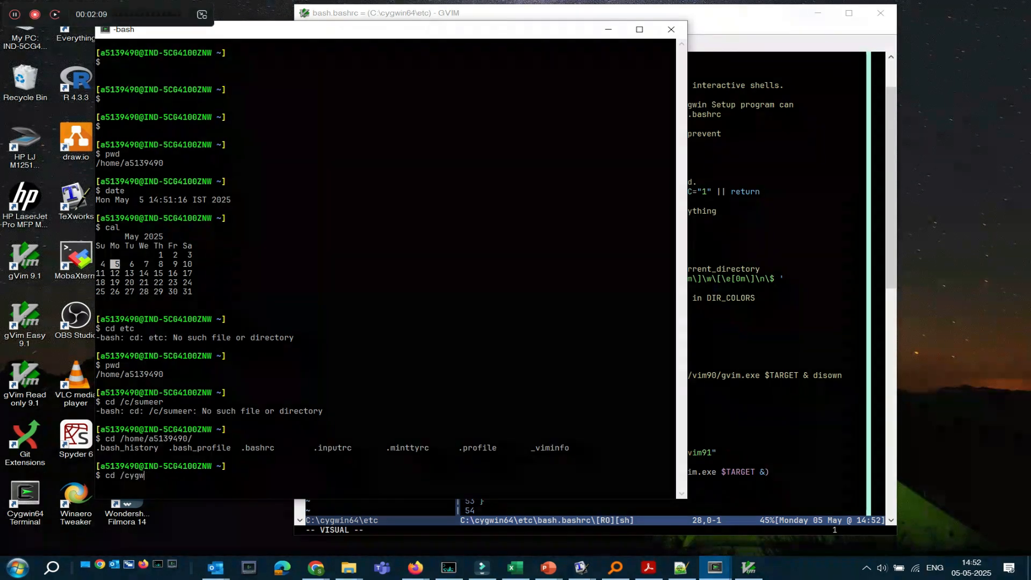
pyautogui.press('Tab')
pyautogui.write('``')
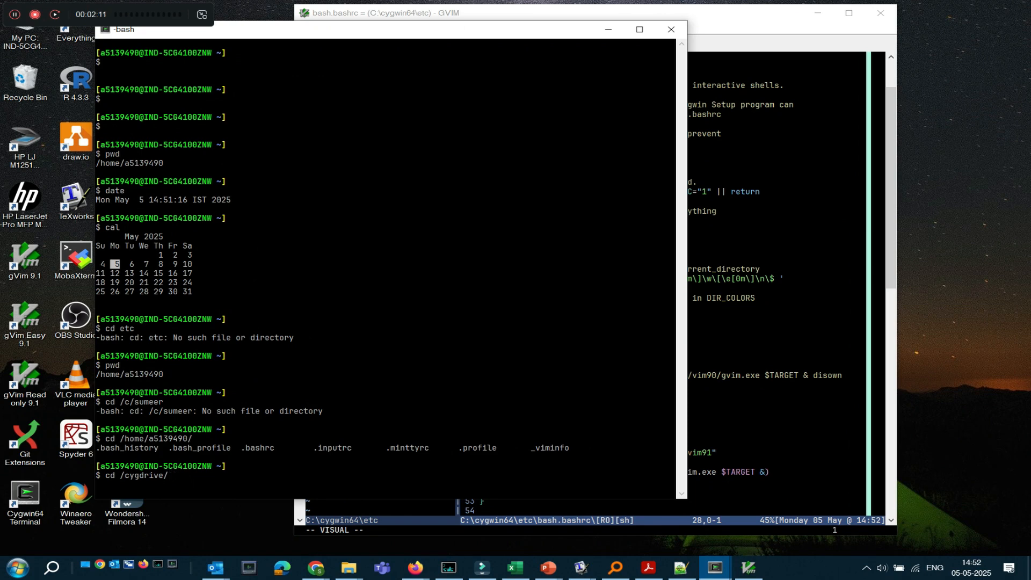
pyautogui.write('c/')
pyautogui.write('sumeer')
pyautogui.press('BackSpace')
pyautogui.press('BackSpace')
pyautogui.write('umeer')
pyautogui.press('Return')
# List the folder's contents with ls and highlight the current path in the prompt
pyautogui.write('ls')
pyautogui.press('Return')
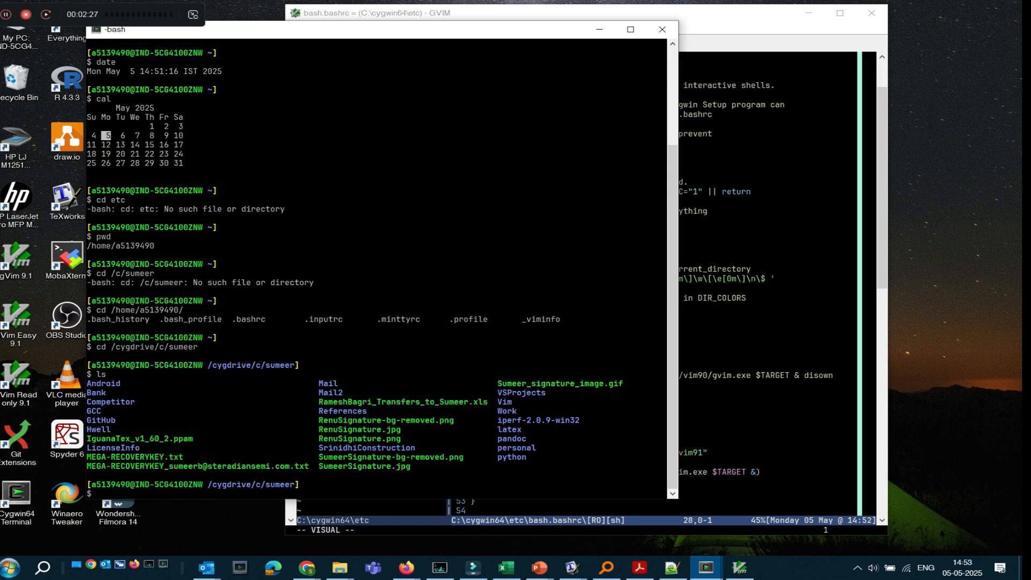
pyautogui.moveTo(227, 365); pyautogui.dragTo(281, 365)
pyautogui.moveTo(290, 365); pyautogui.dragTo(285, 366)
# Change into the GCC folder and list all its files in long format with ls -al
pyautogui.write('cd CGG')
pyautogui.press('BackSpace')
pyautogui.press('BackSpace')
pyautogui.press('BackSpace')
pyautogui.write('GCC')
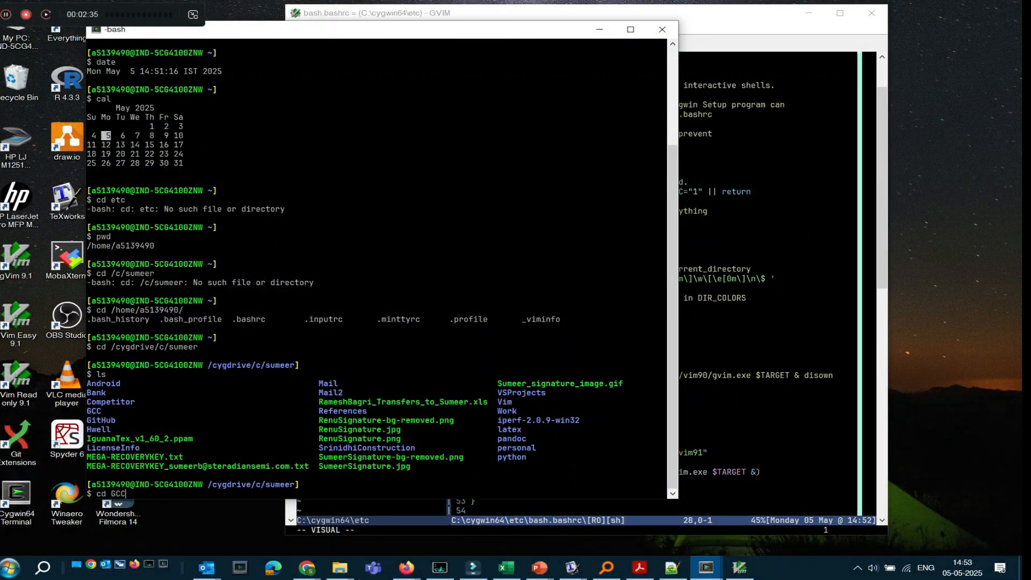
pyautogui.press('Return')
pyautogui.write('ls -al')
pyautogui.press('Return')
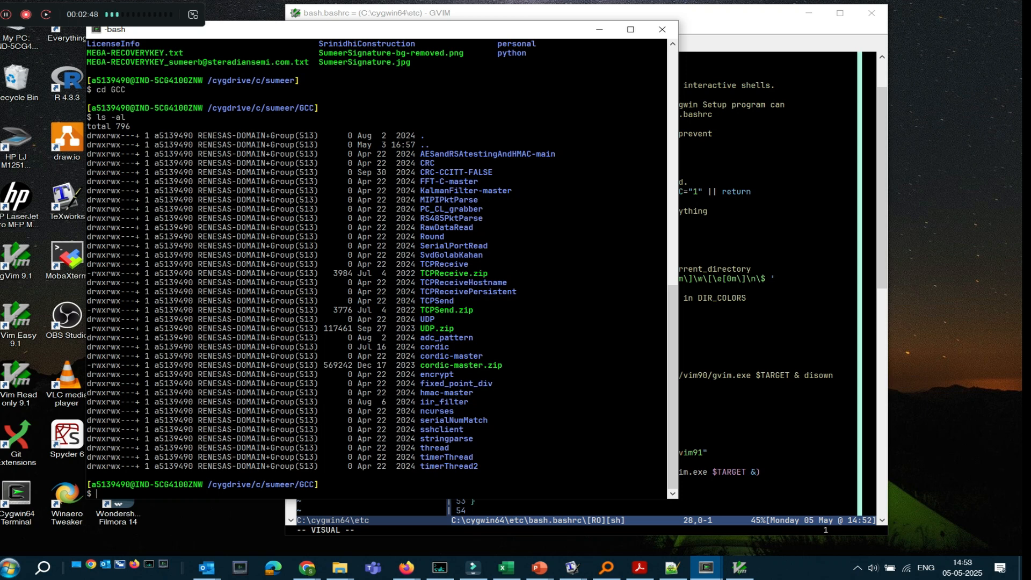
pyautogui.click(763, 125)
pyautogui.click(474, 279)
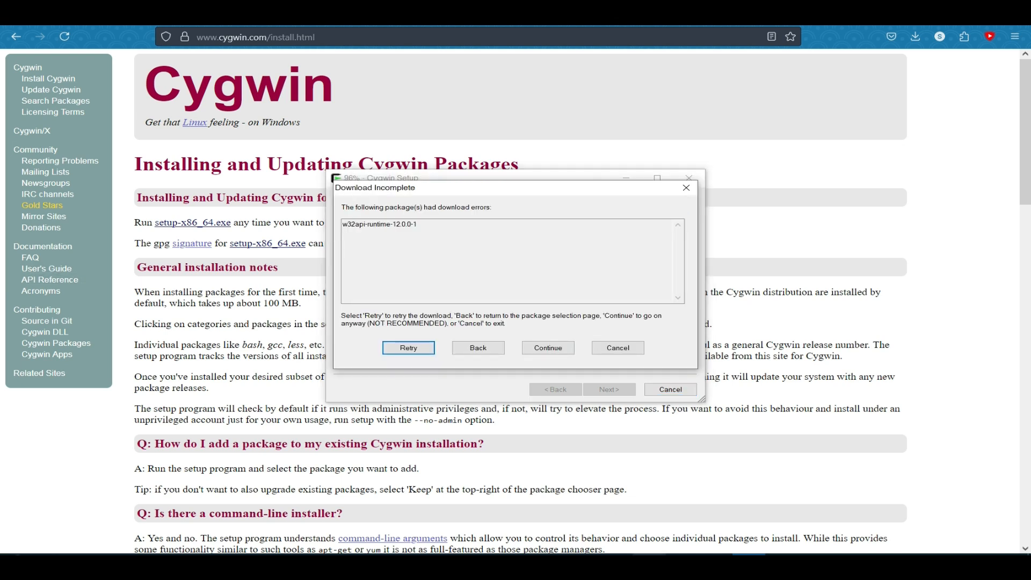
# Close the open Cygwin terminal window and retry the download of the w32api-runtime package
pyautogui.click(715, 564)
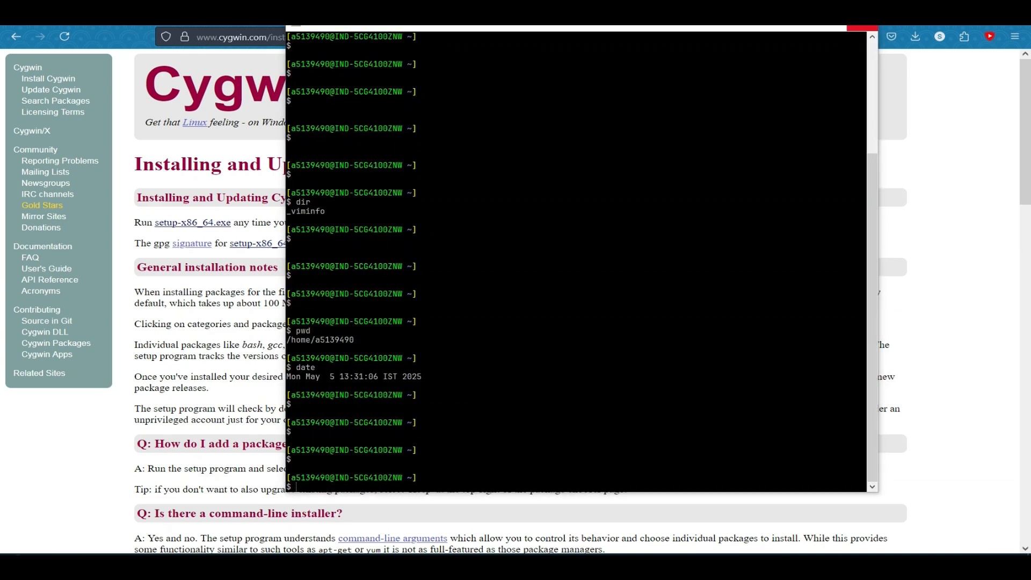
pyautogui.click(863, 27)
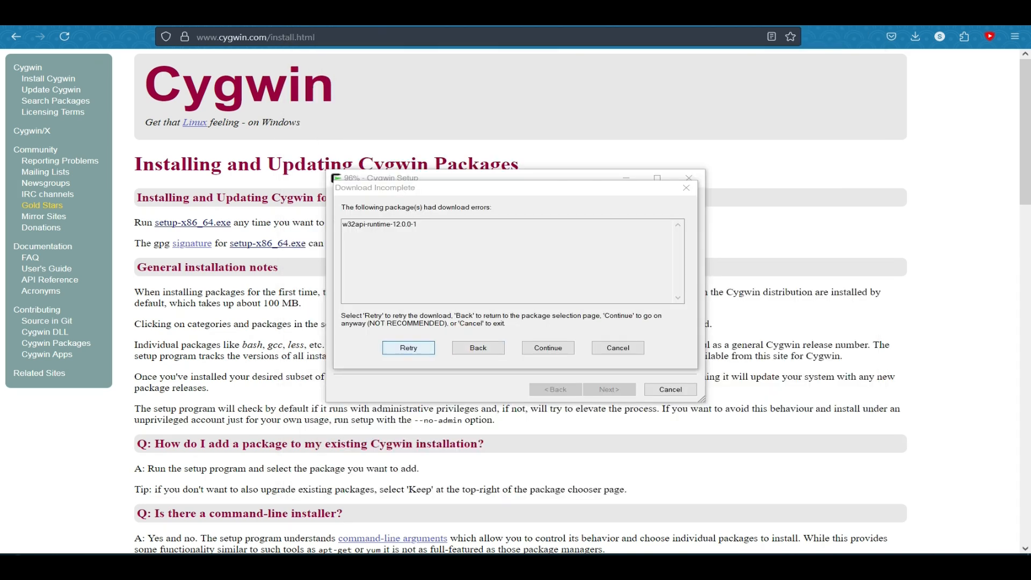
pyautogui.click(409, 347)
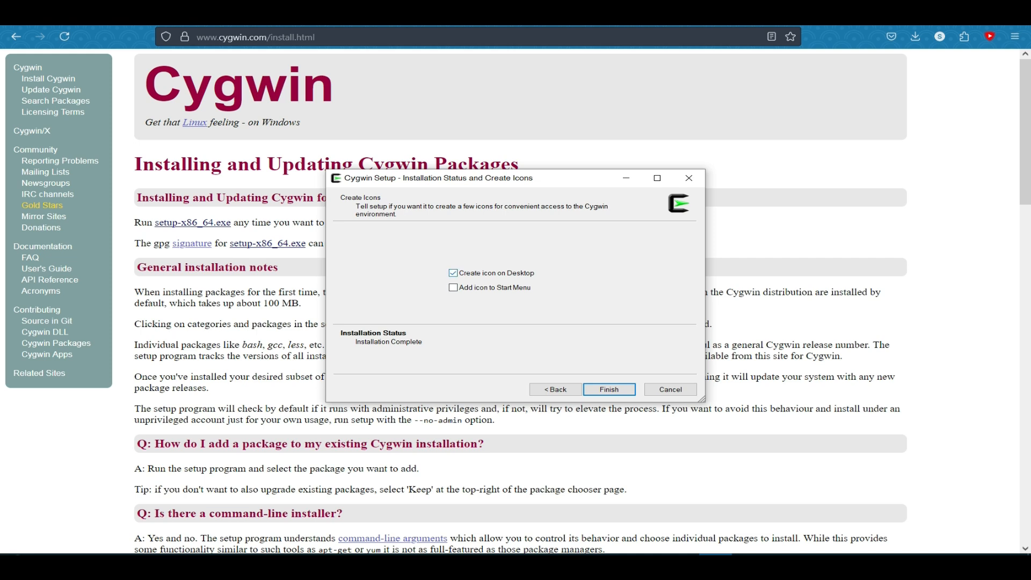
# Finish the Cygwin setup with the desktop icon option enabled and show the desktop
pyautogui.click(453, 273)
pyautogui.click(610, 389)
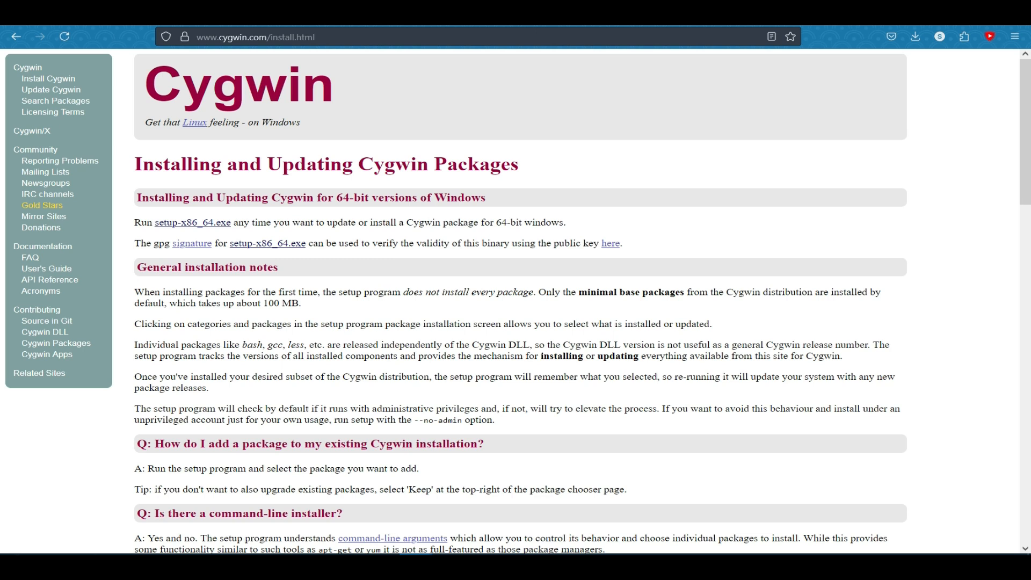
pyautogui.press('super+d')
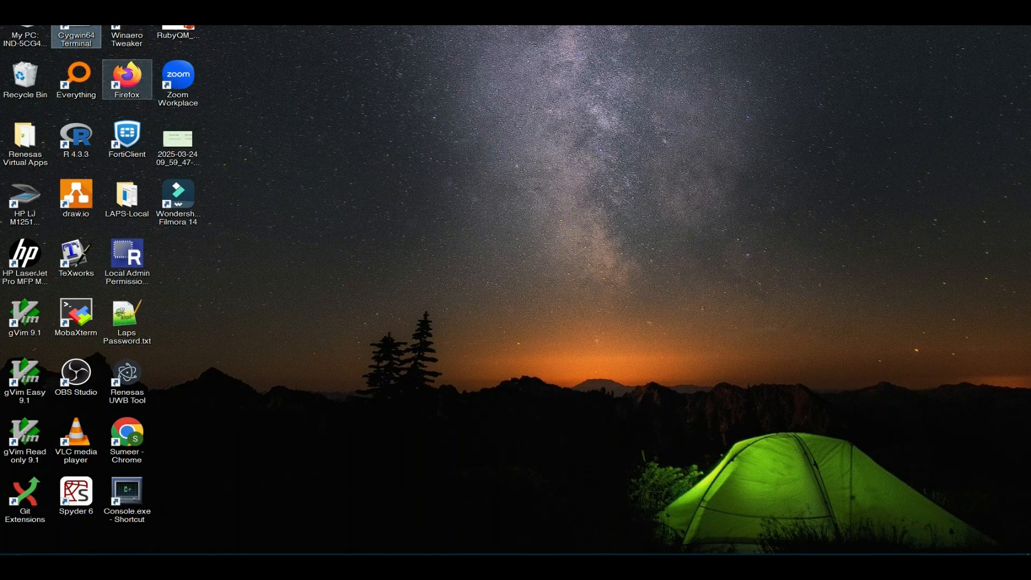